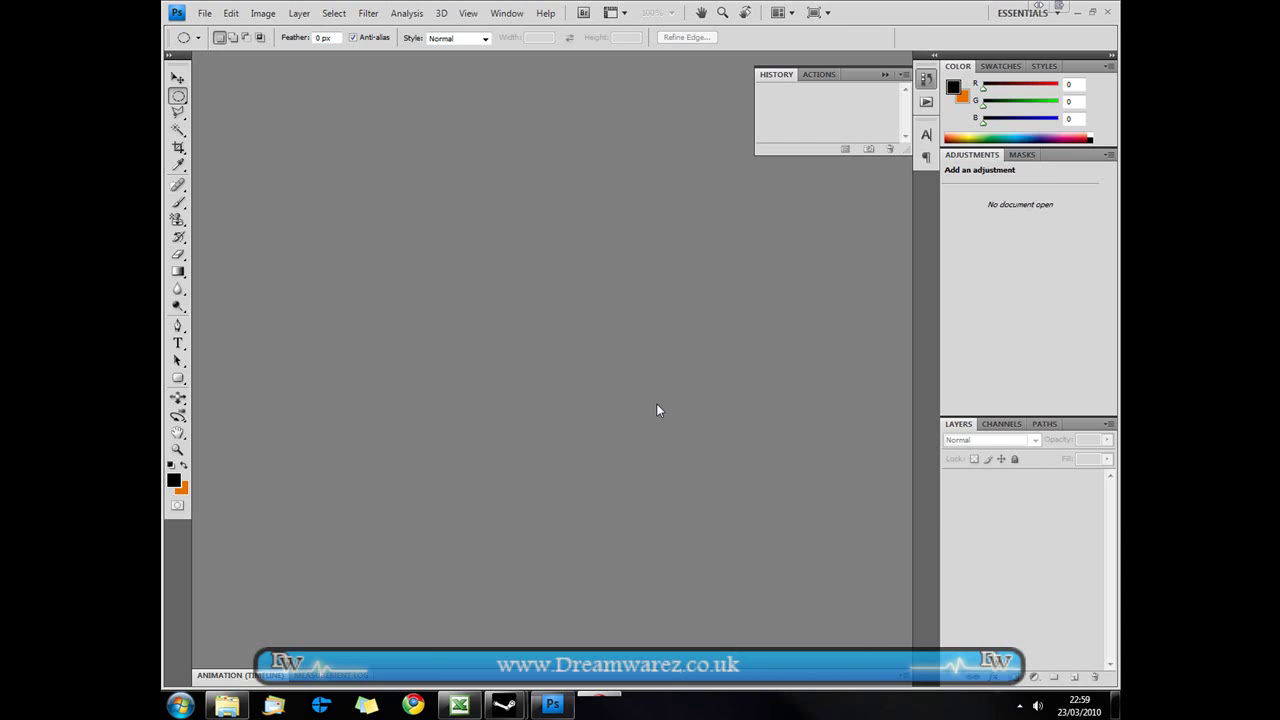
Step: Create a new 600×500 pixel document
key("ctrl+n")
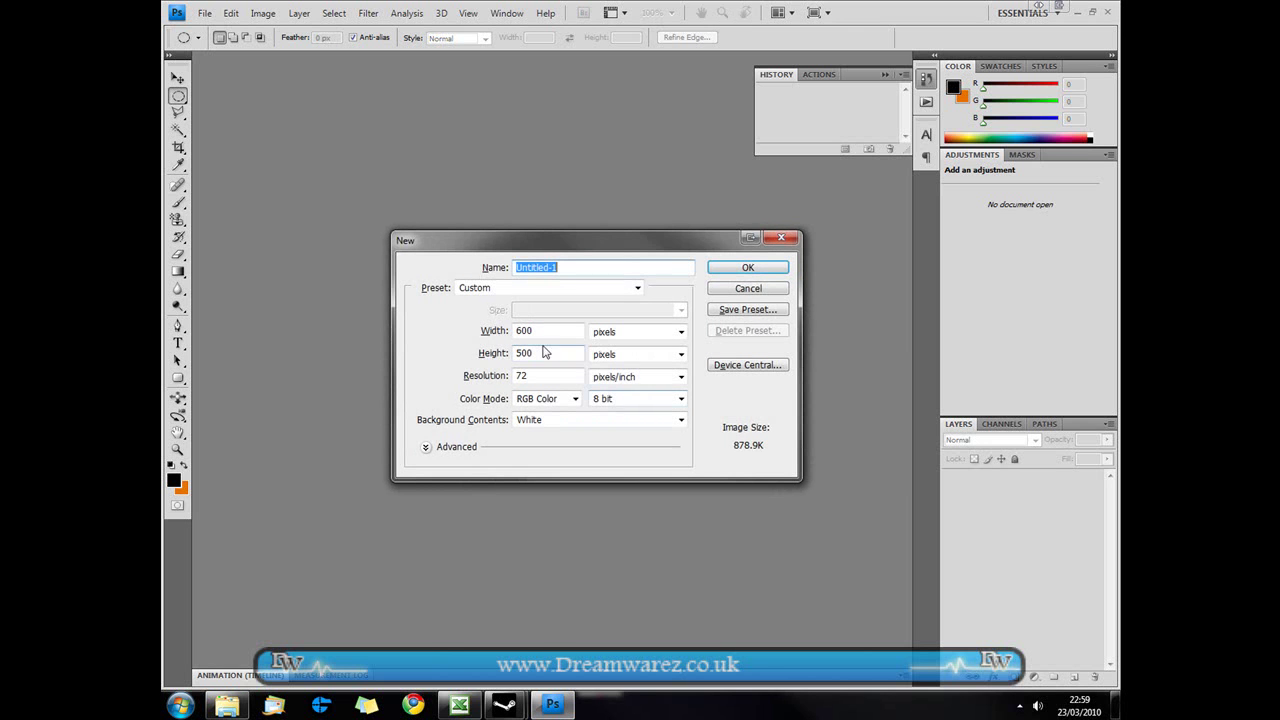
left_click(566, 331)
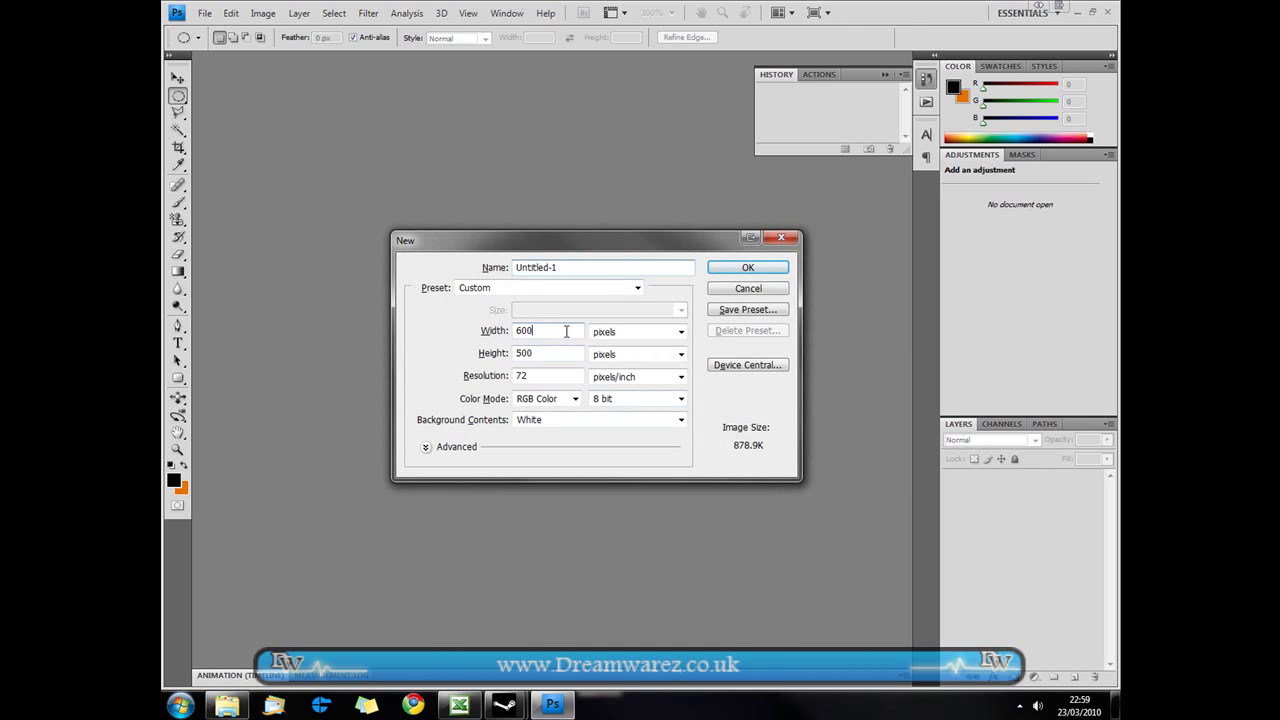
left_click(762, 268)
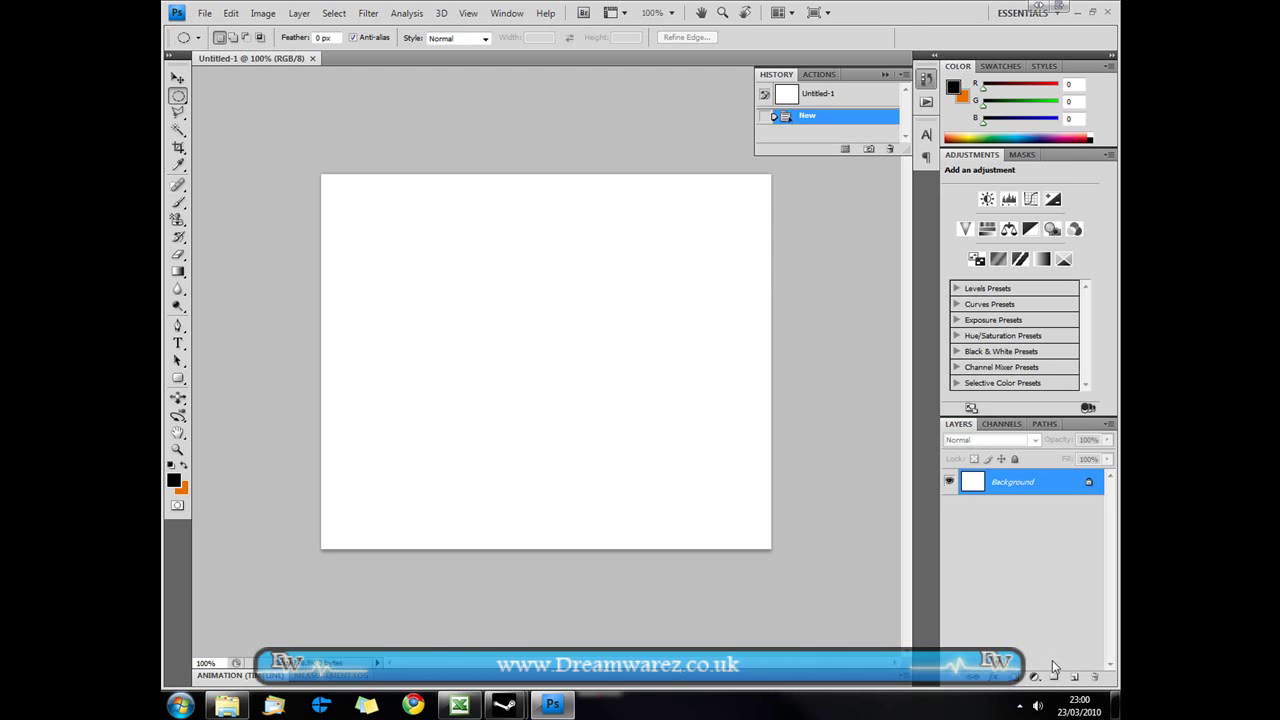
Step: Fill a new Layer 1 with black and add an empty Layer 2 above it
left_click(1075, 678)
left_click(176, 482)
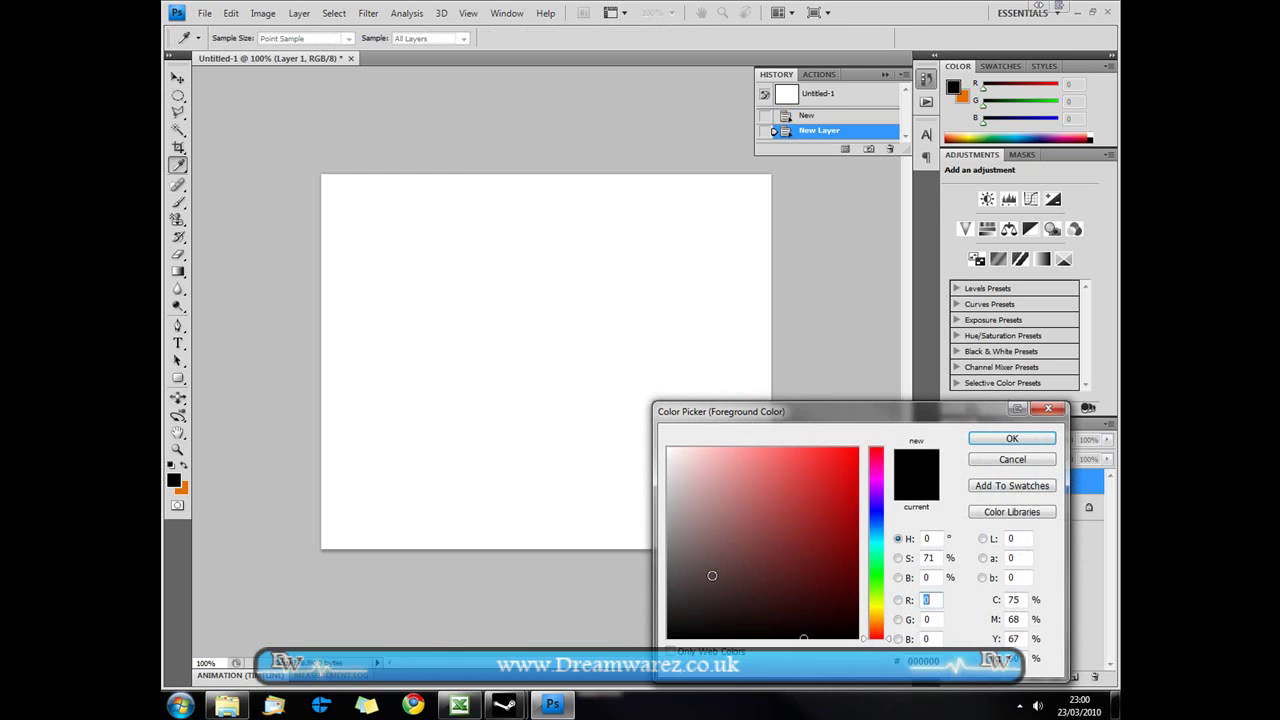
left_click(988, 437)
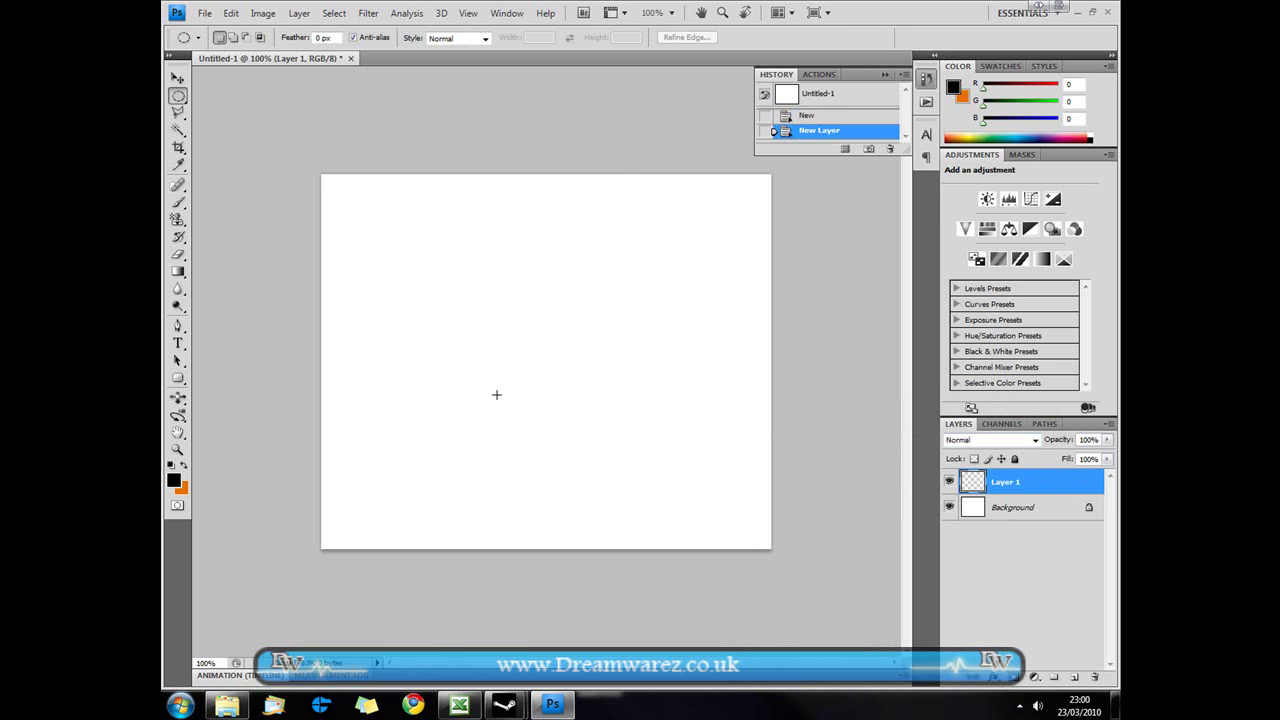
key("alt+BackSpace")
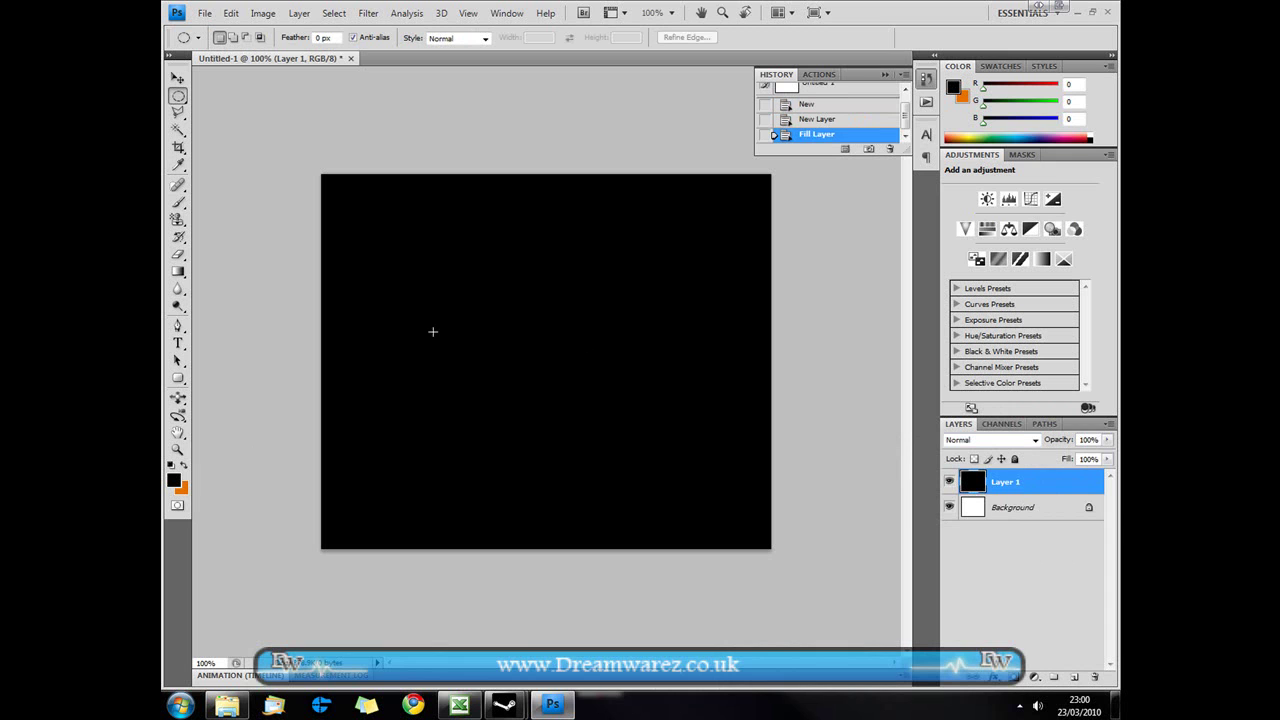
left_click(1077, 678)
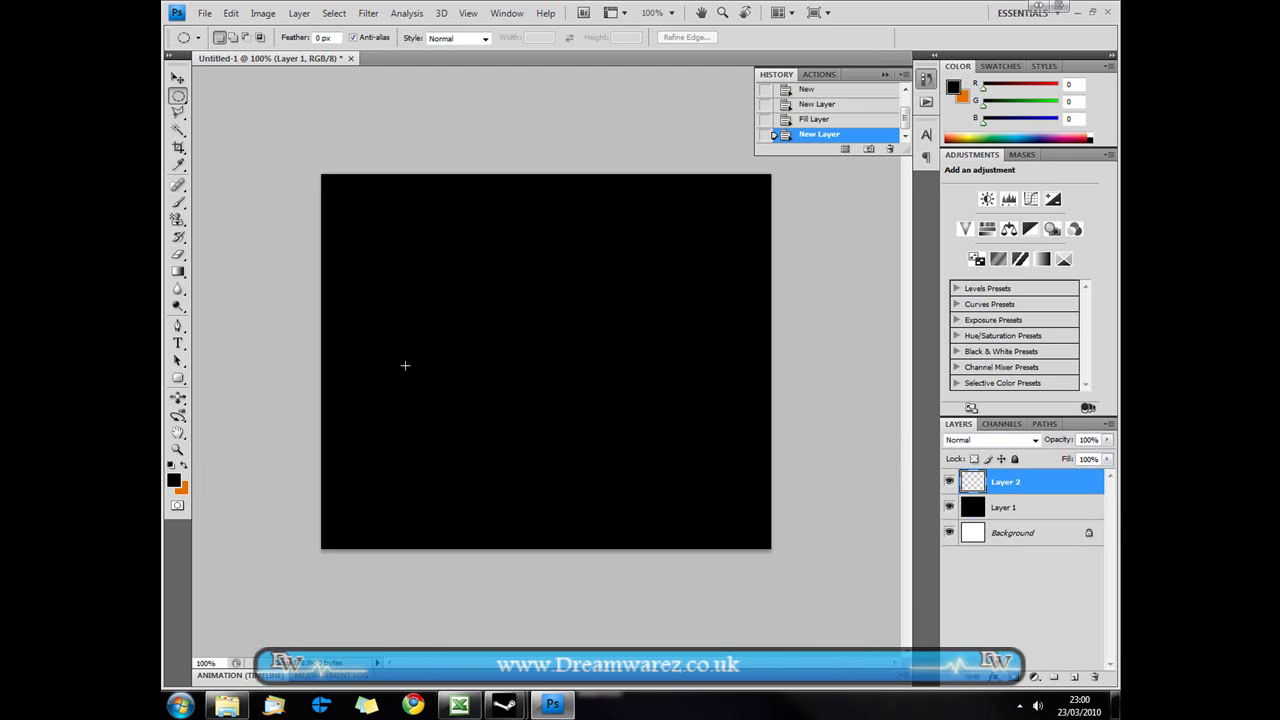
Step: Draw a wide elliptical marquee across the top of the canvas
right_click(178, 96)
left_click(232, 110)
left_click_drag(878, 334, 878, 334)
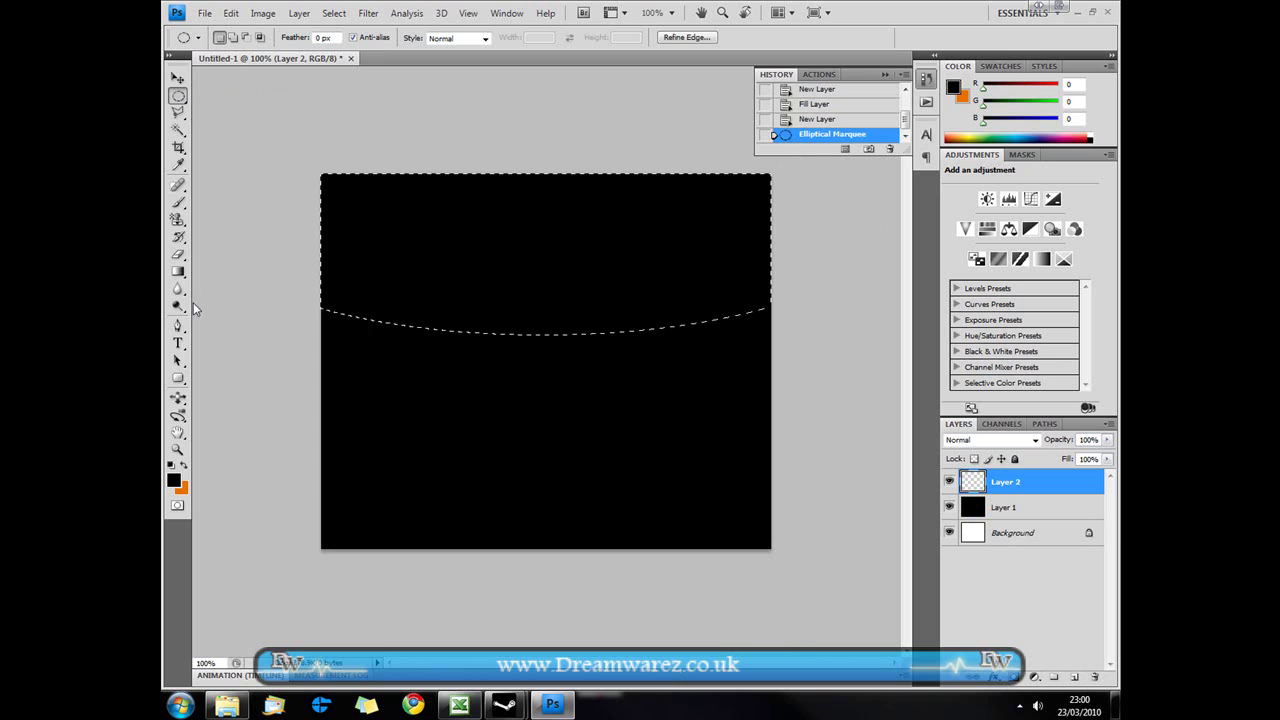
Step: Paint a soft white glow along the ellipse's curved edge with a 127 px, 0% hardness brush
left_click(178, 204)
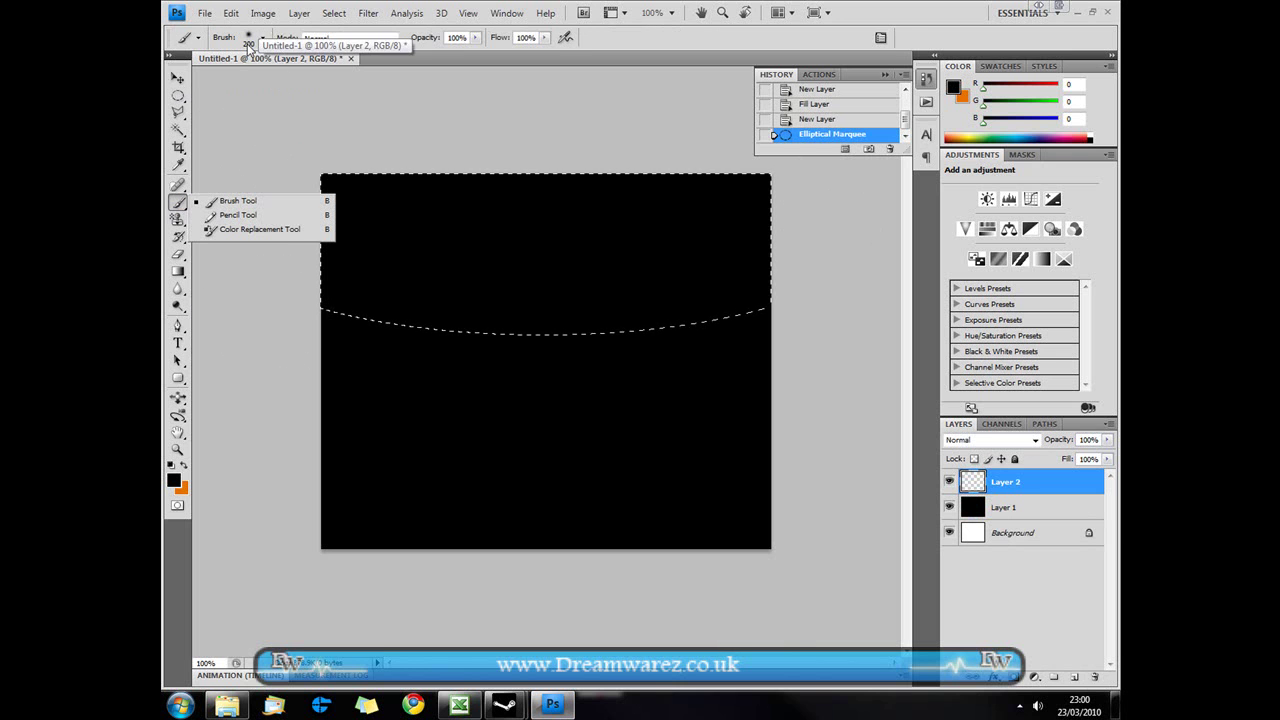
left_click(263, 42)
left_click(267, 79)
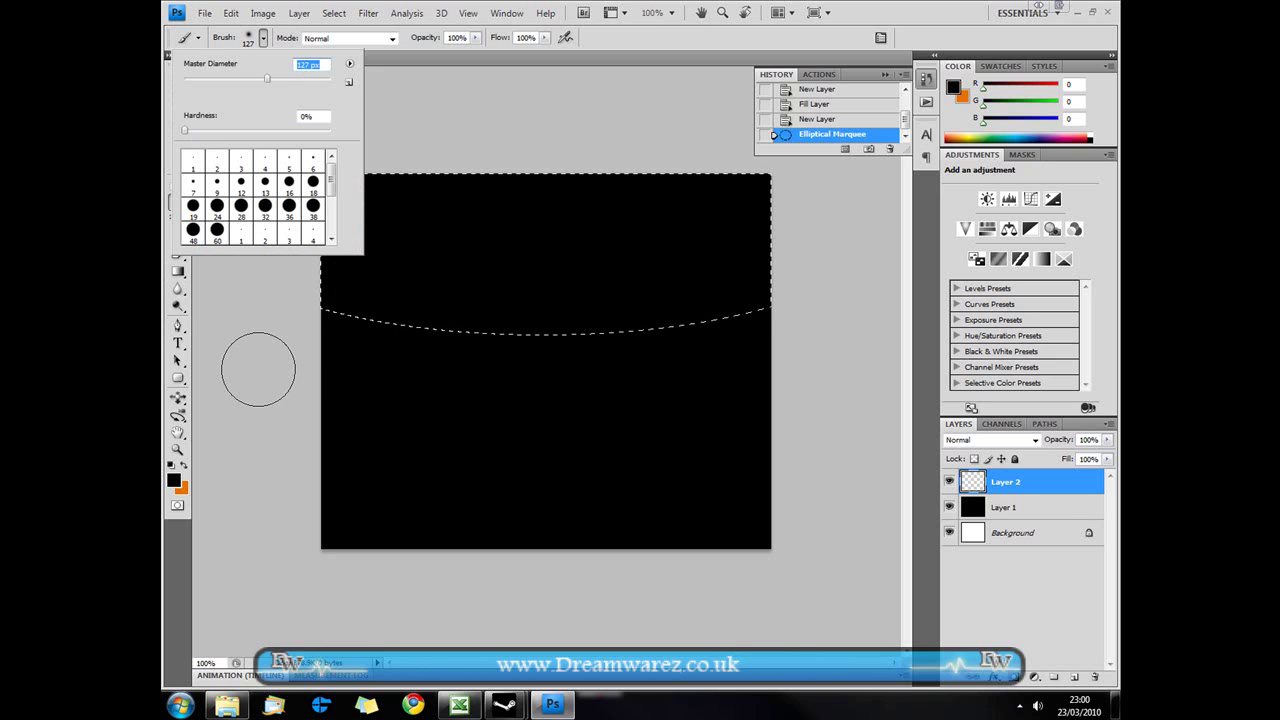
left_click(214, 414)
left_click(174, 481)
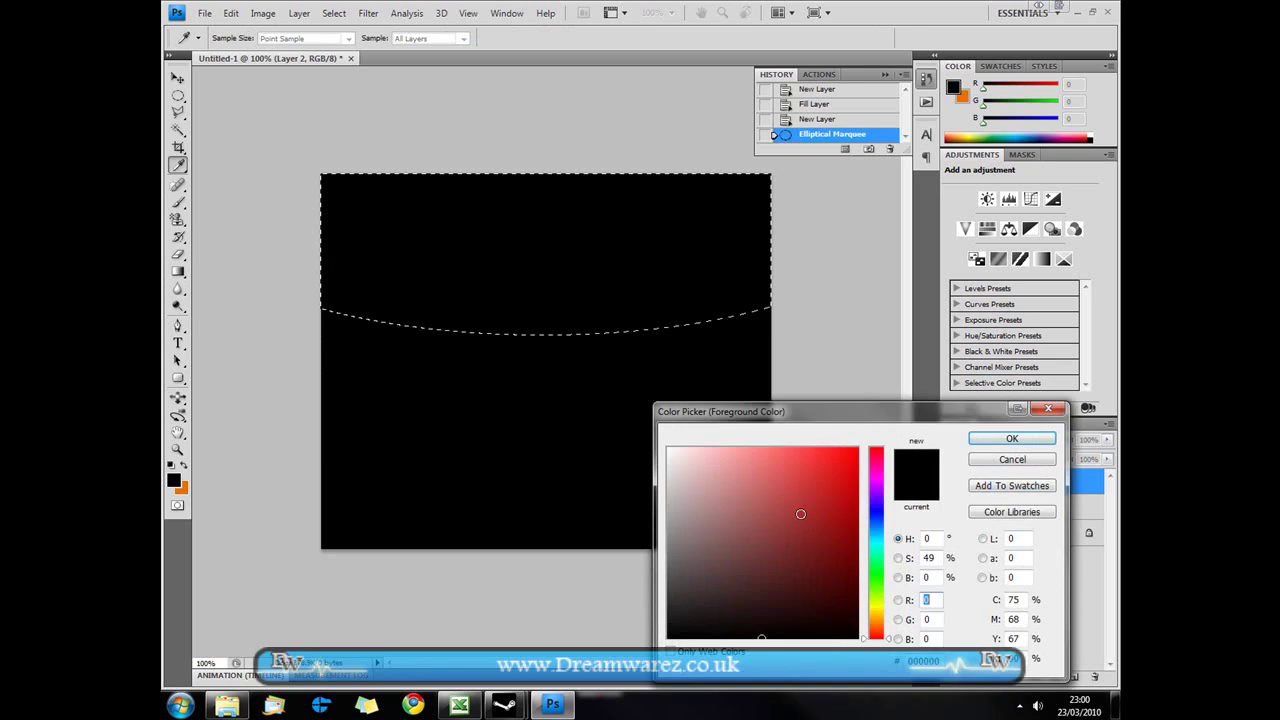
left_click(990, 439)
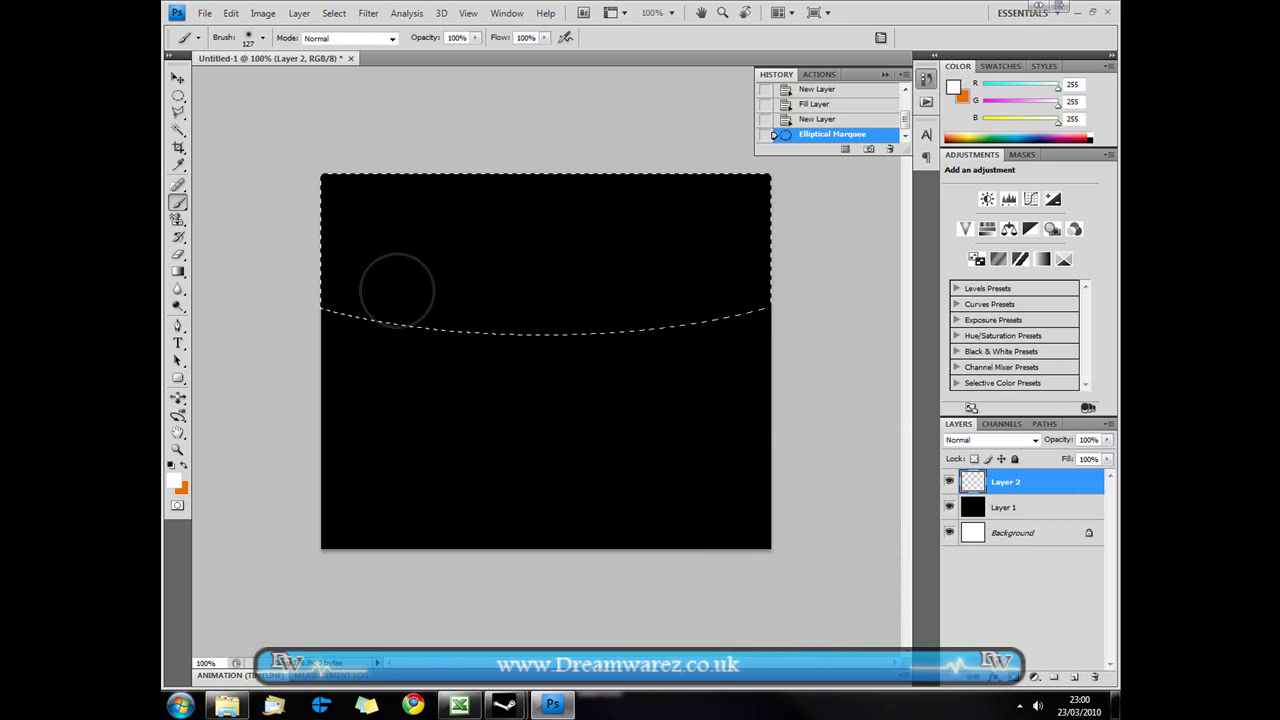
mouse_move(320, 339)
left_mouse_down()
mouse_move(509, 365)
mouse_move(814, 330)
left_mouse_up()
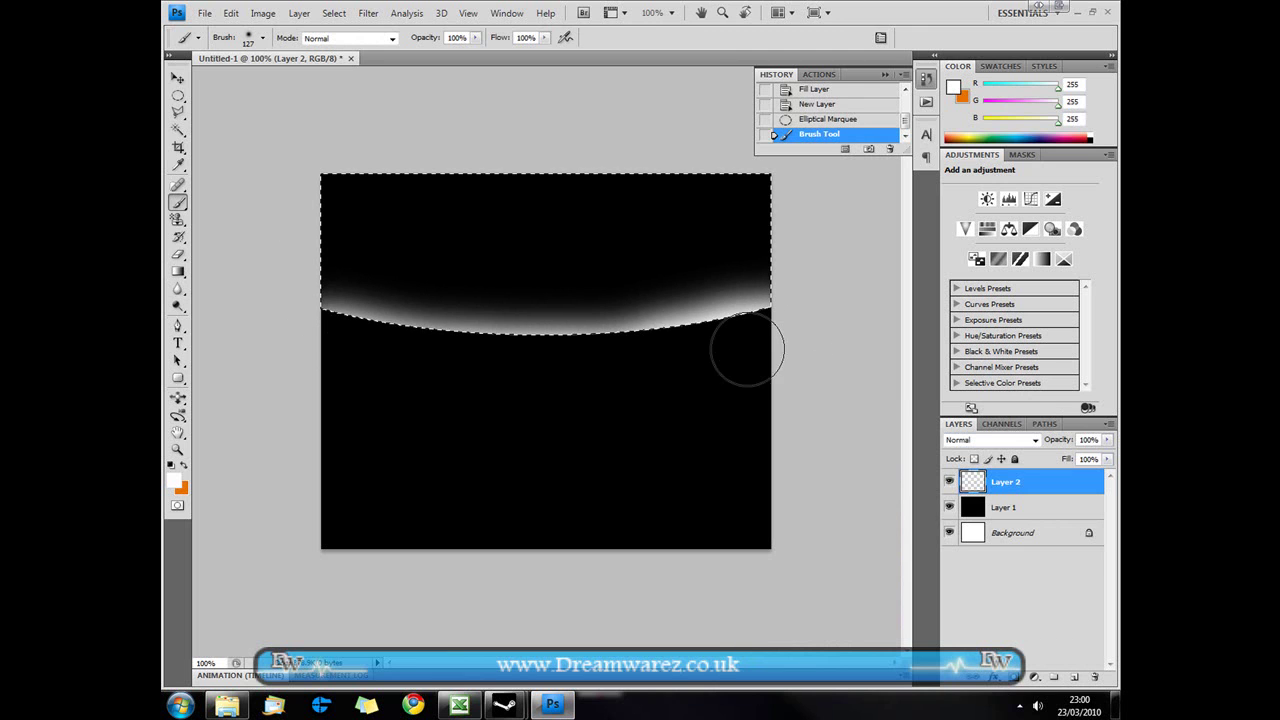
Step: Deselect, then rotate the glow about 30 degrees and move it into the lower-right corner
key("ctrl+d")
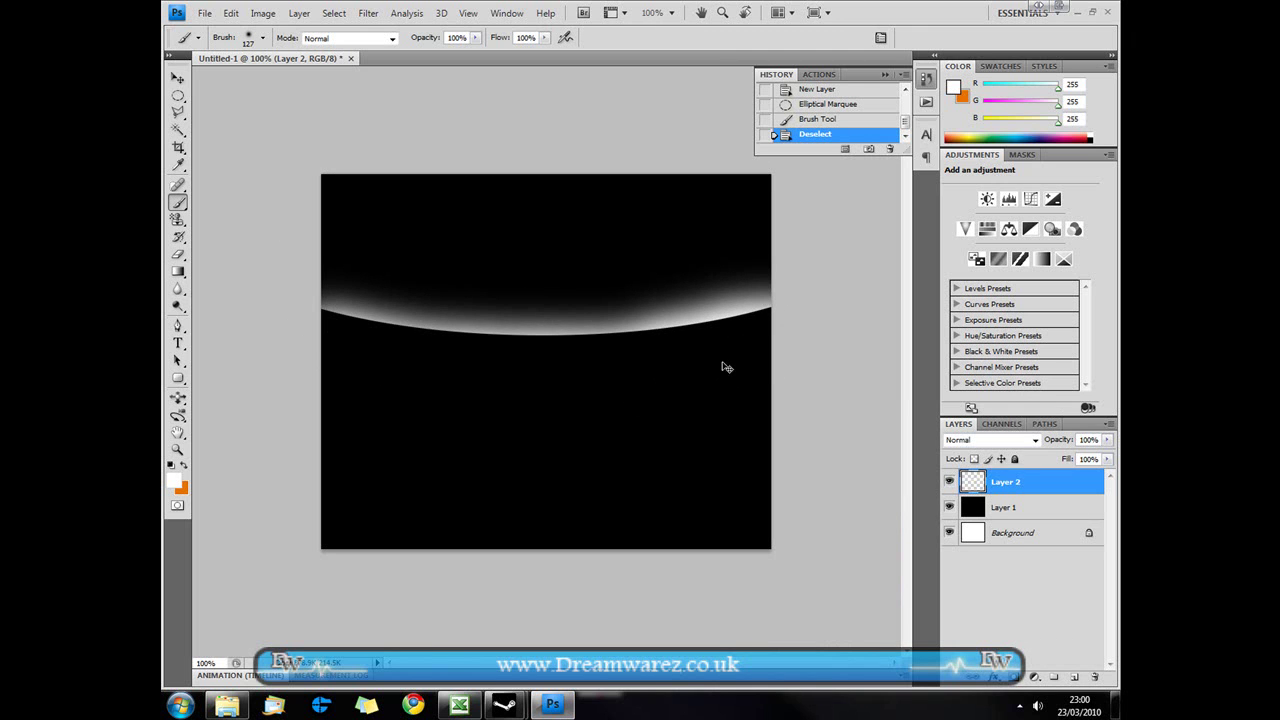
key("ctrl+t")
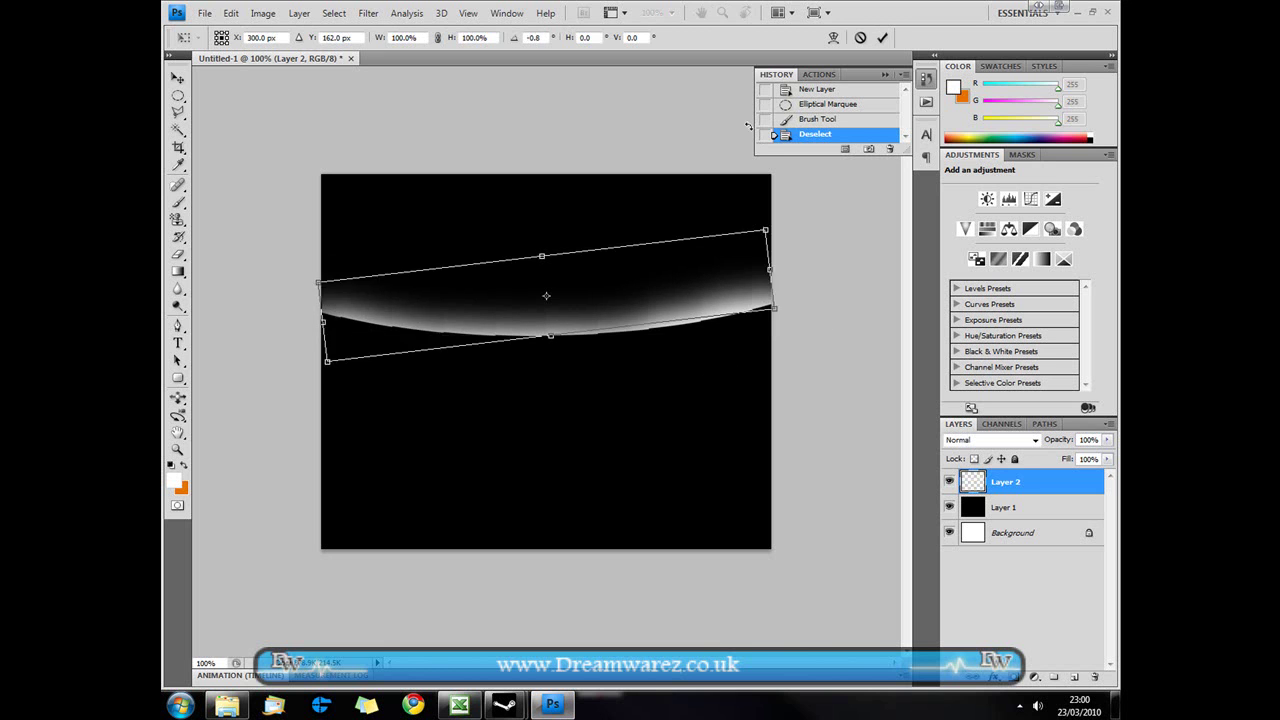
left_click_drag(798, 218, 748, 121)
left_click_drag(662, 263, 745, 402)
mouse_move(638, 242)
left_mouse_down()
mouse_move(773, 440)
mouse_move(745, 437)
left_mouse_up()
left_click_drag(838, 319, 825, 278)
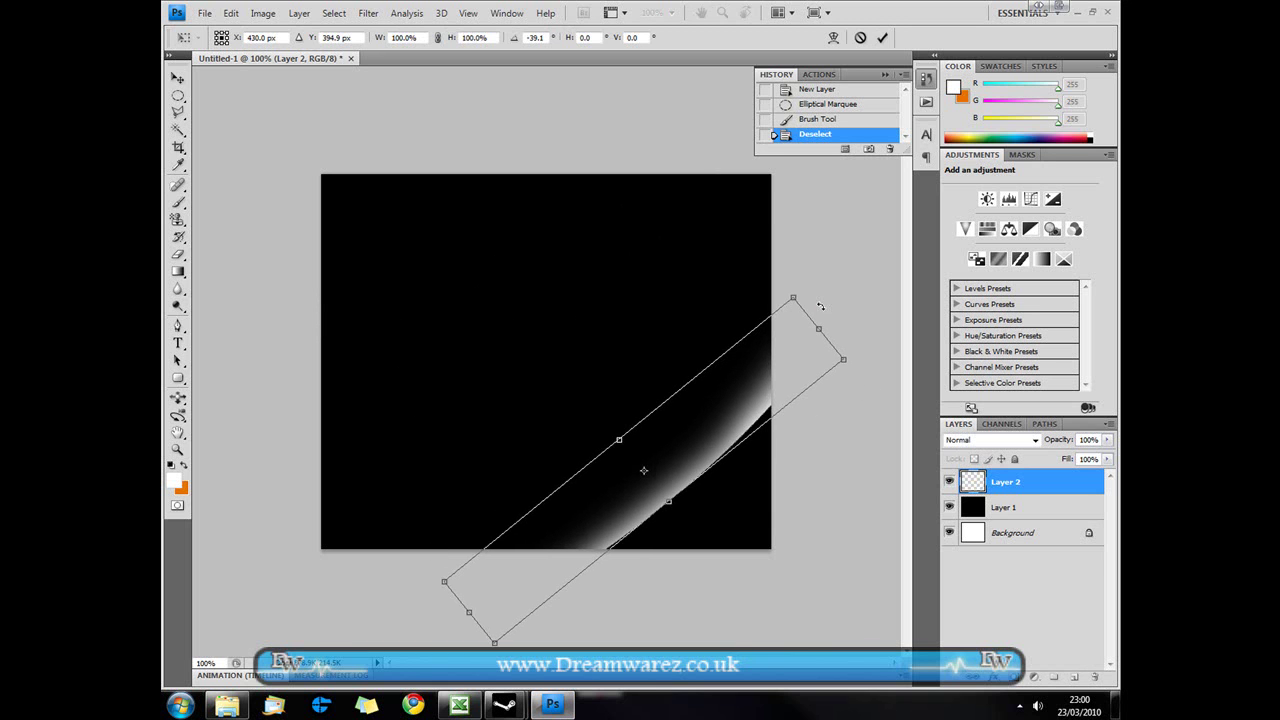
key("Return")
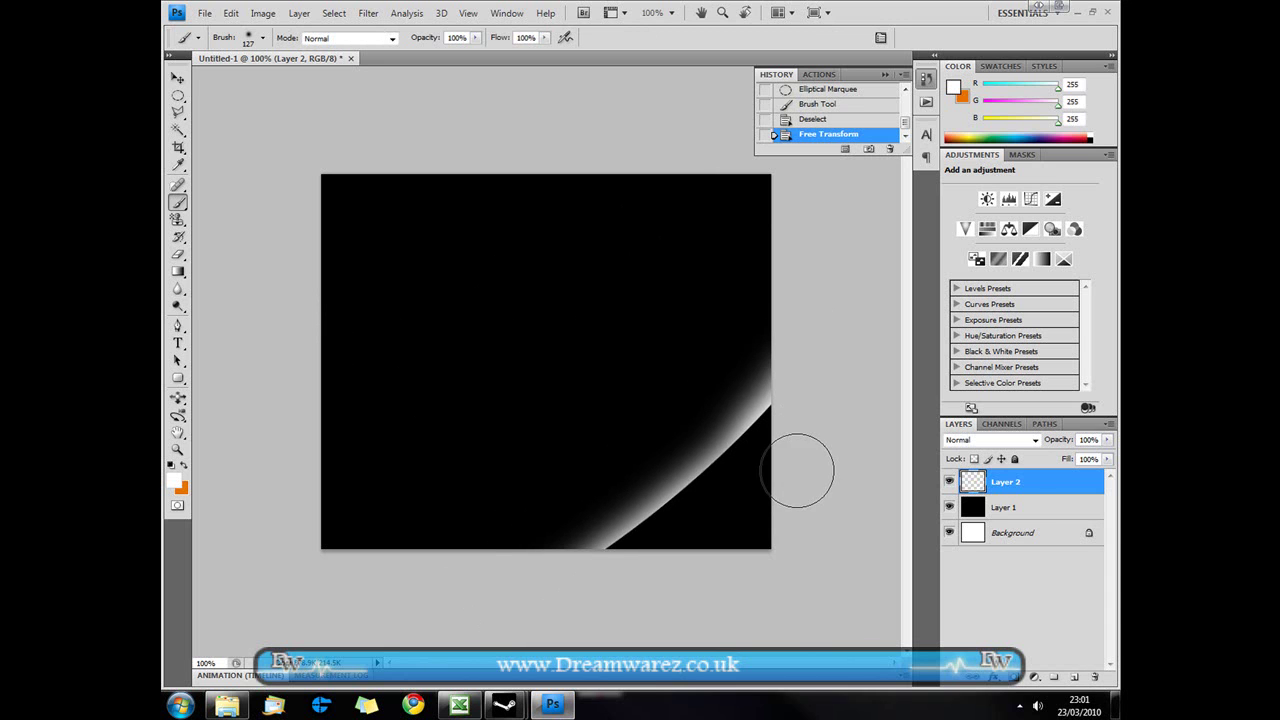
Step: Duplicate the glow layer, then rotate and shift the copy into a second arc
key("ctrl+j")
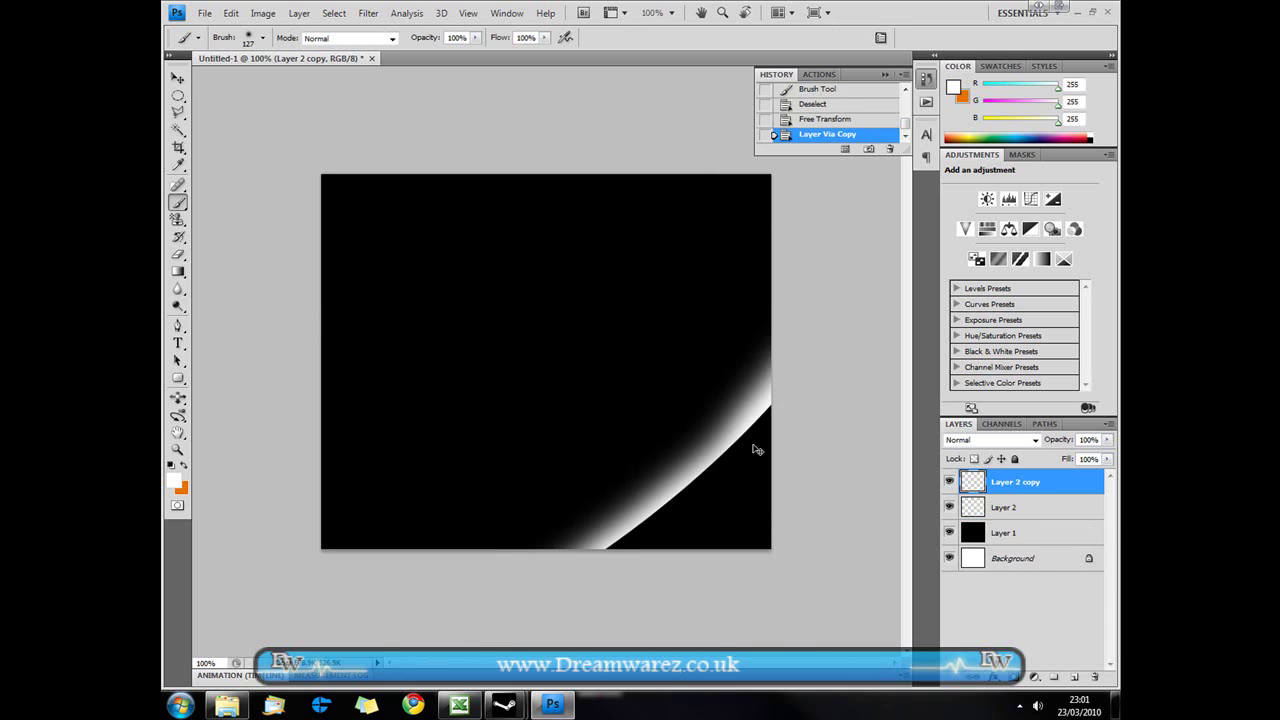
key("v")
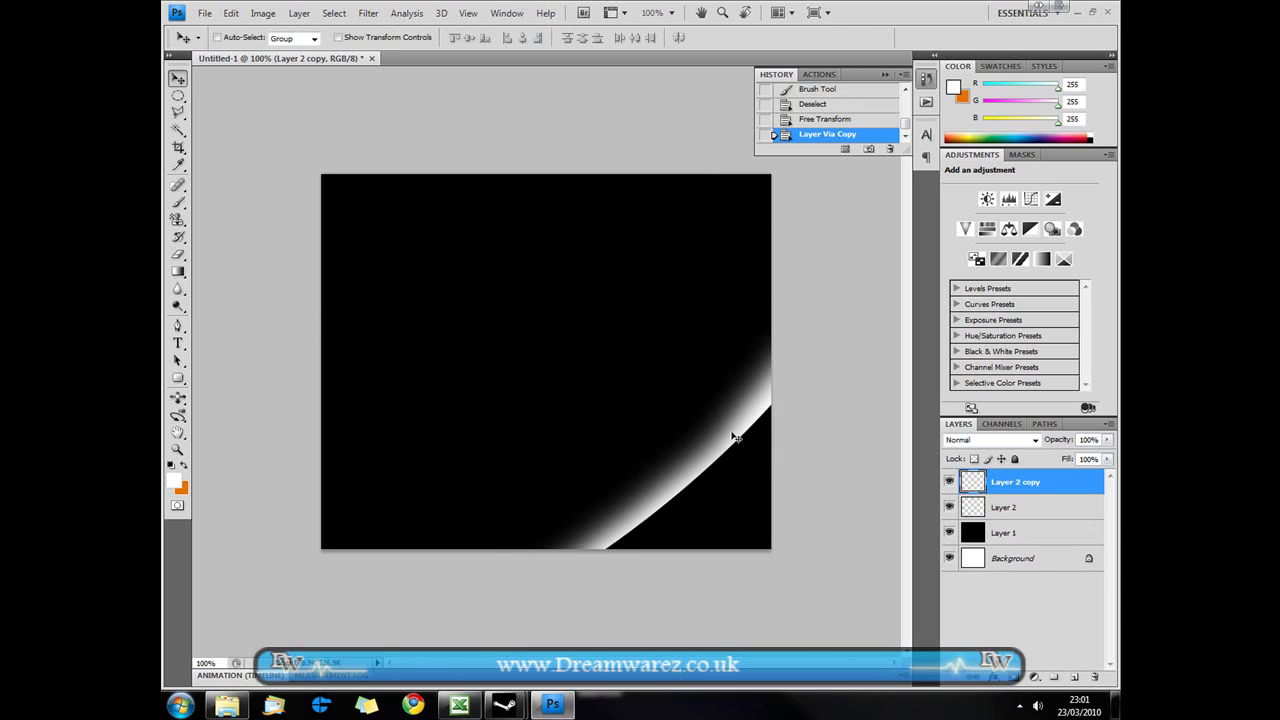
left_click_drag(690, 425, 671, 420)
key("ctrl+t")
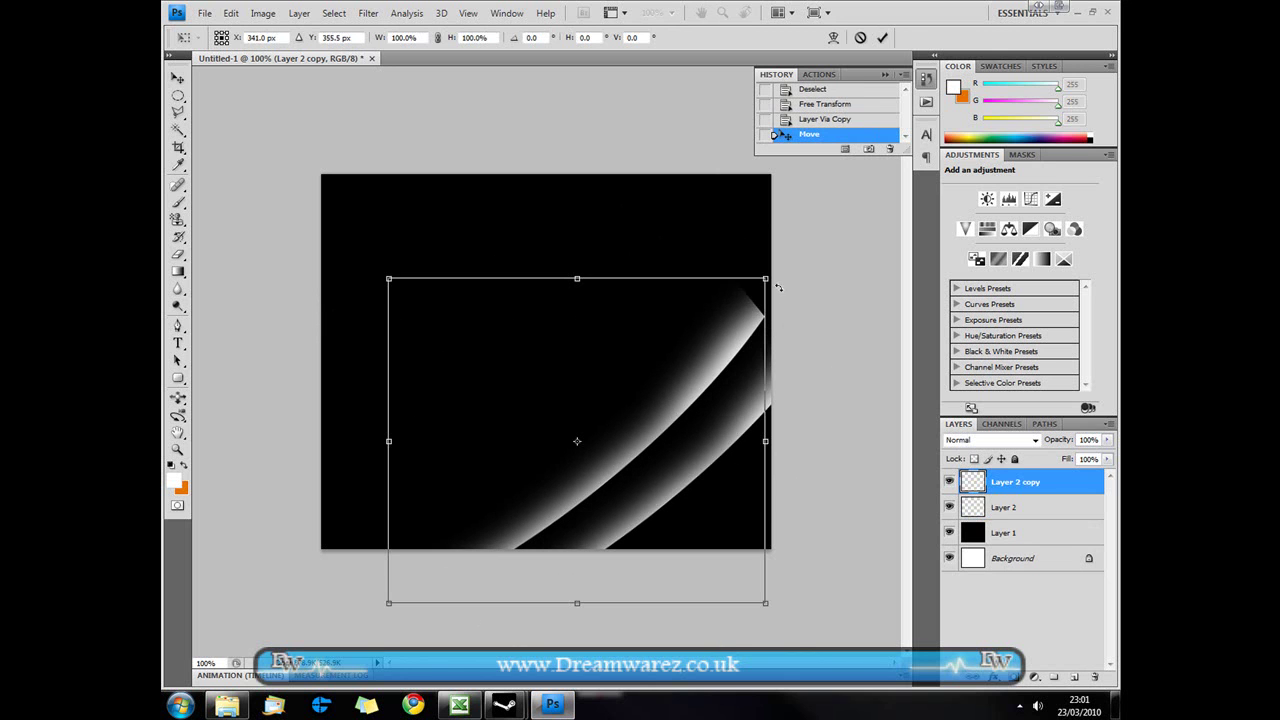
left_click_drag(776, 272, 750, 244)
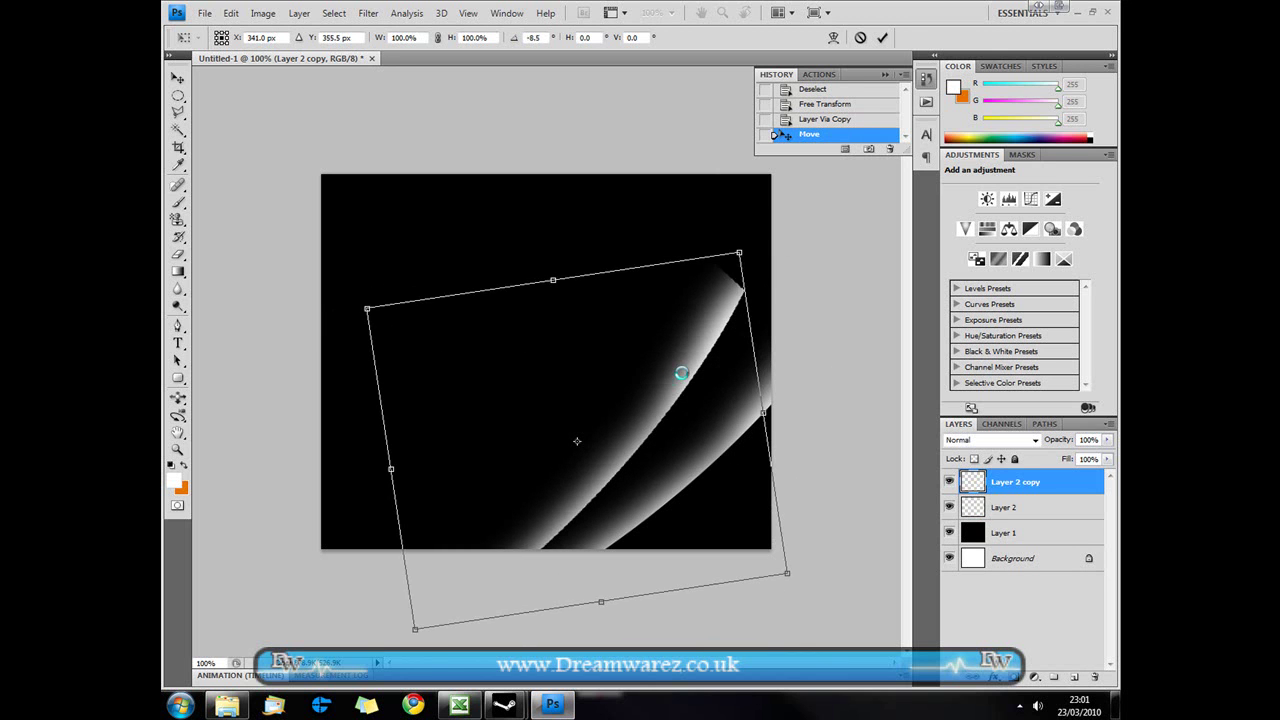
left_click_drag(674, 384, 740, 404)
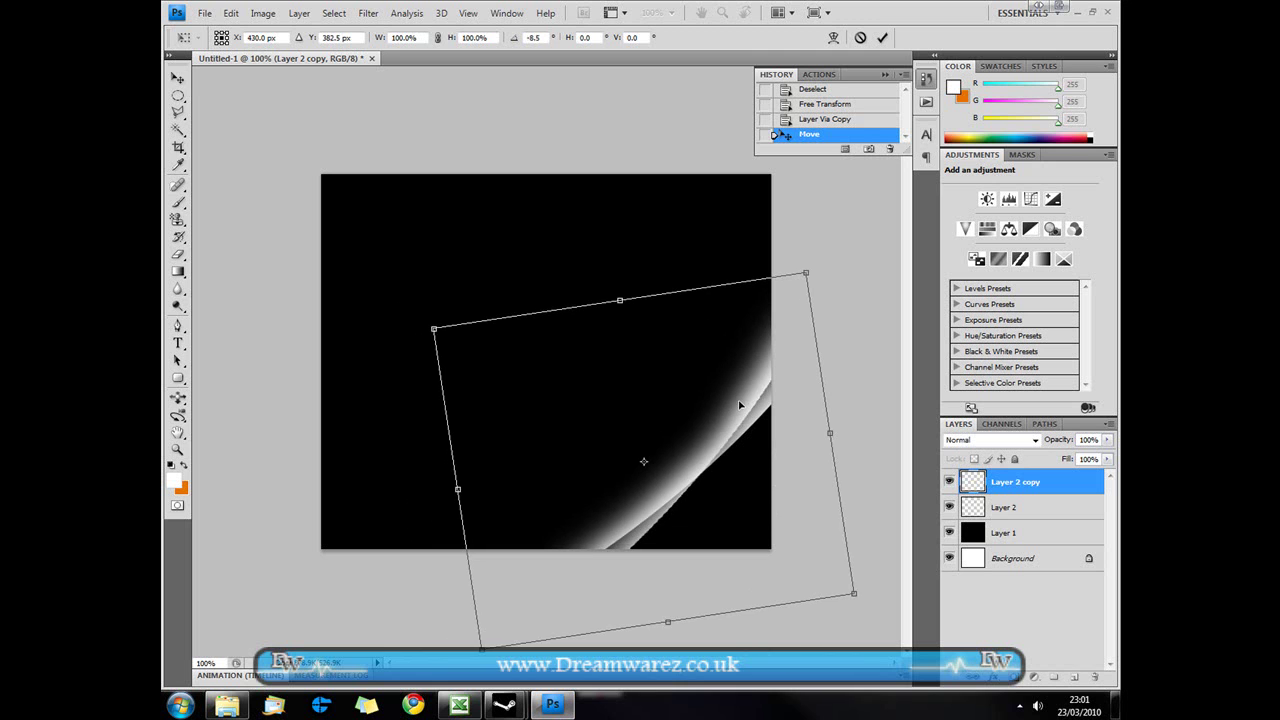
mouse_move(819, 260)
left_mouse_down()
mouse_move(794, 244)
mouse_move(802, 221)
left_mouse_up()
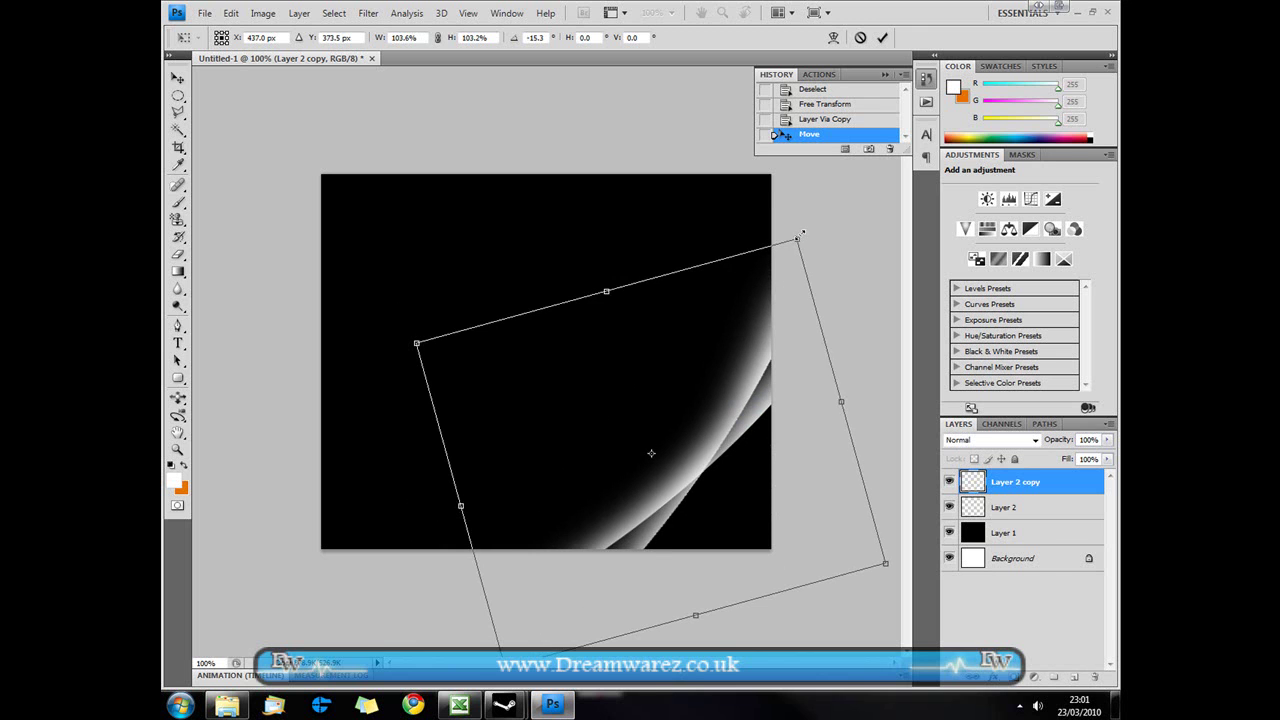
key("Return")
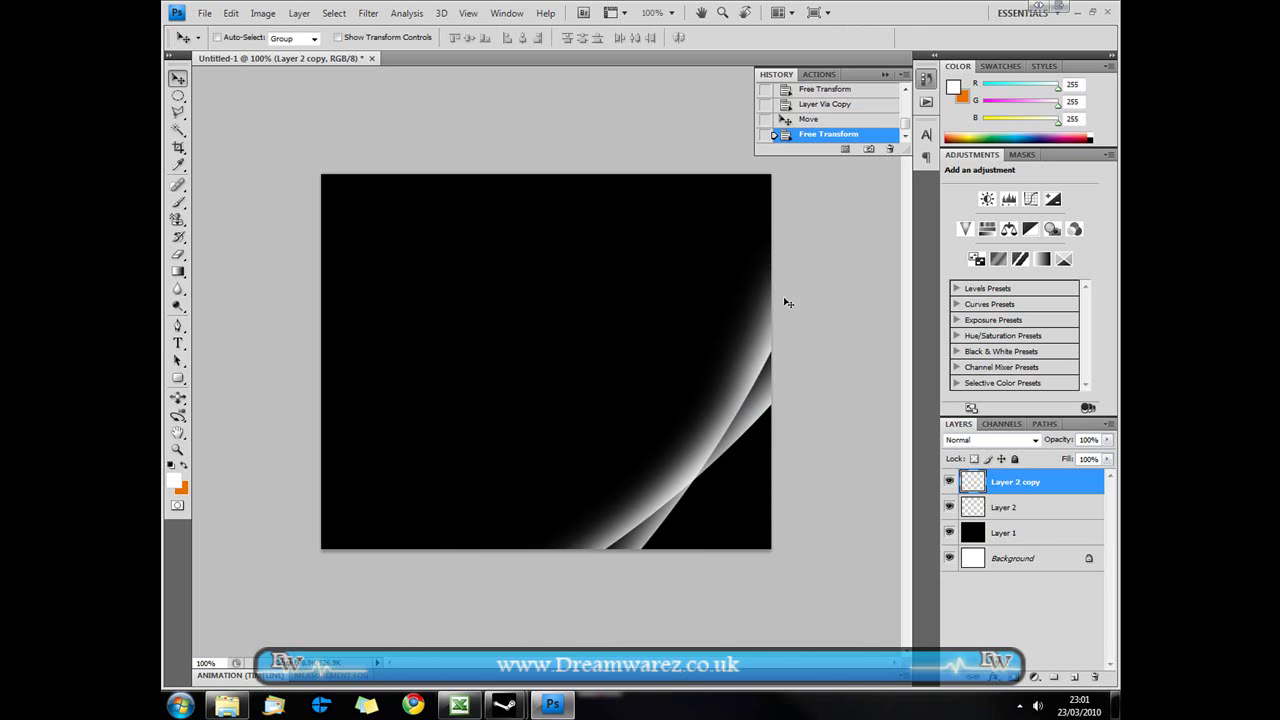
Step: Duplicate it again, widening, flattening and rotating the third streak so it fans out
key("ctrl+j")
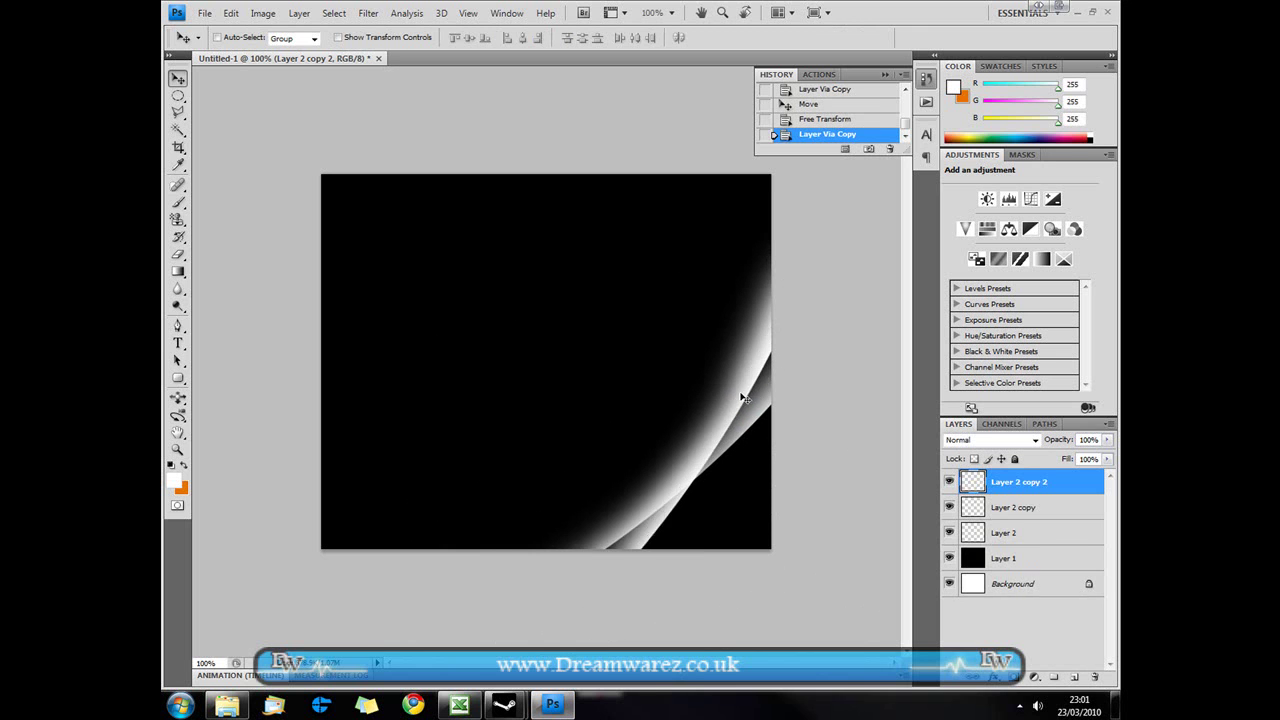
left_click_drag(678, 409, 626, 434)
key("ctrl+t")
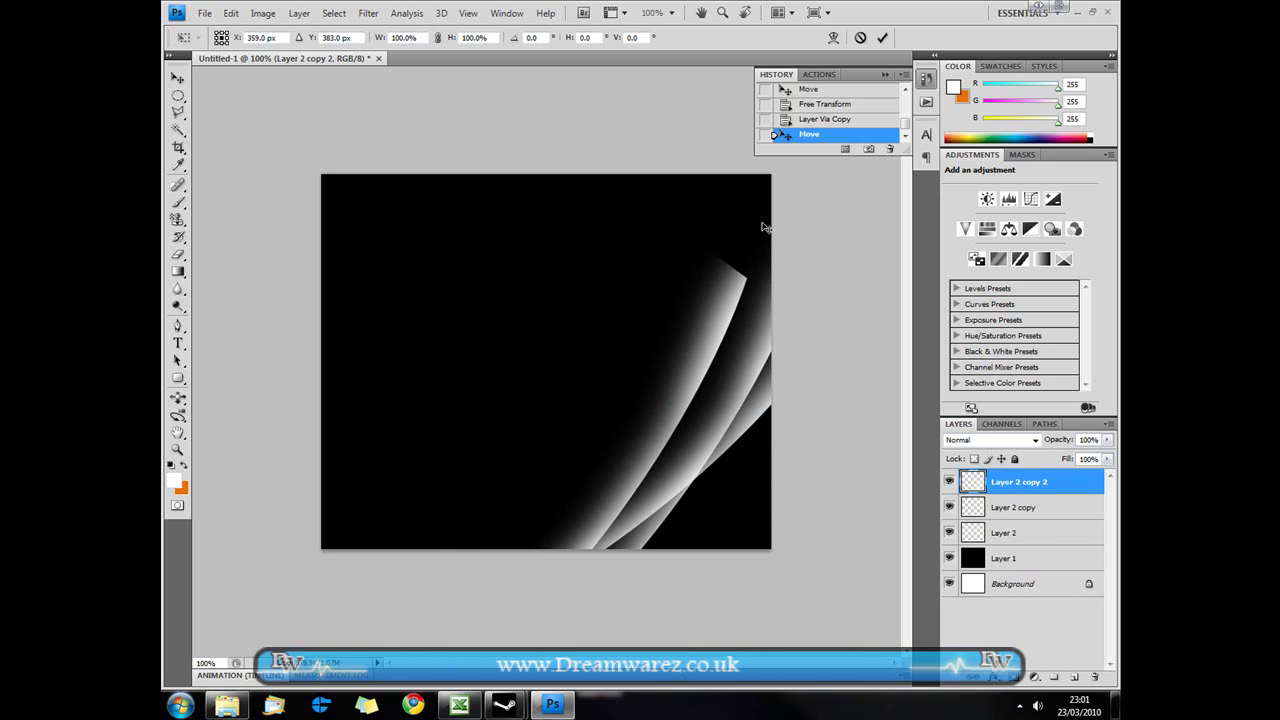
left_click_drag(748, 247, 810, 370)
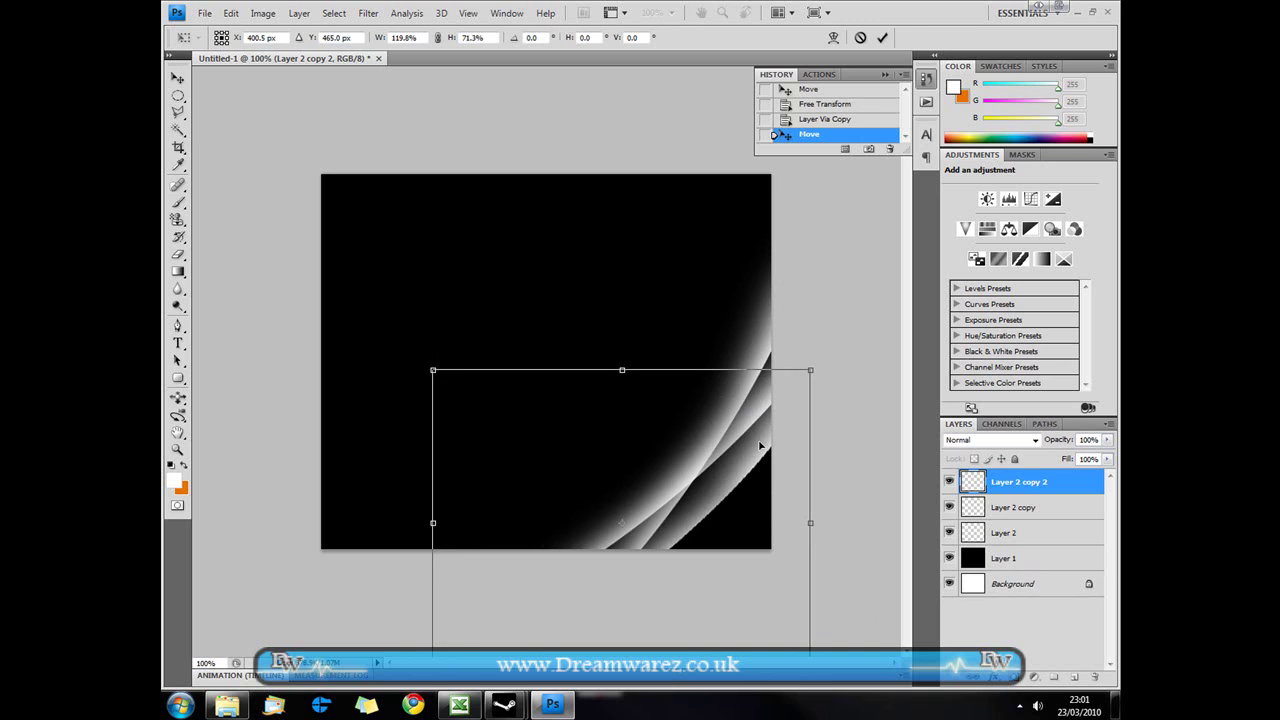
left_click_drag(741, 450, 772, 427)
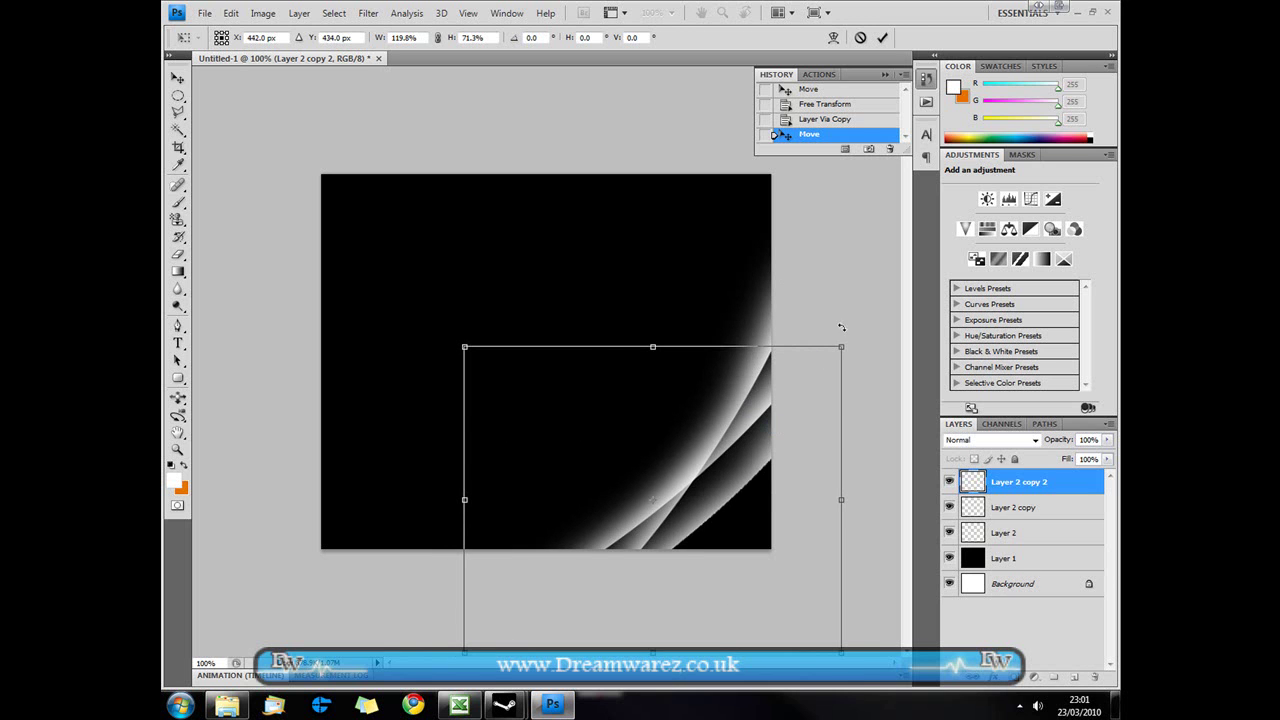
mouse_move(871, 343)
left_mouse_down()
mouse_move(853, 306)
mouse_move(808, 284)
left_mouse_up()
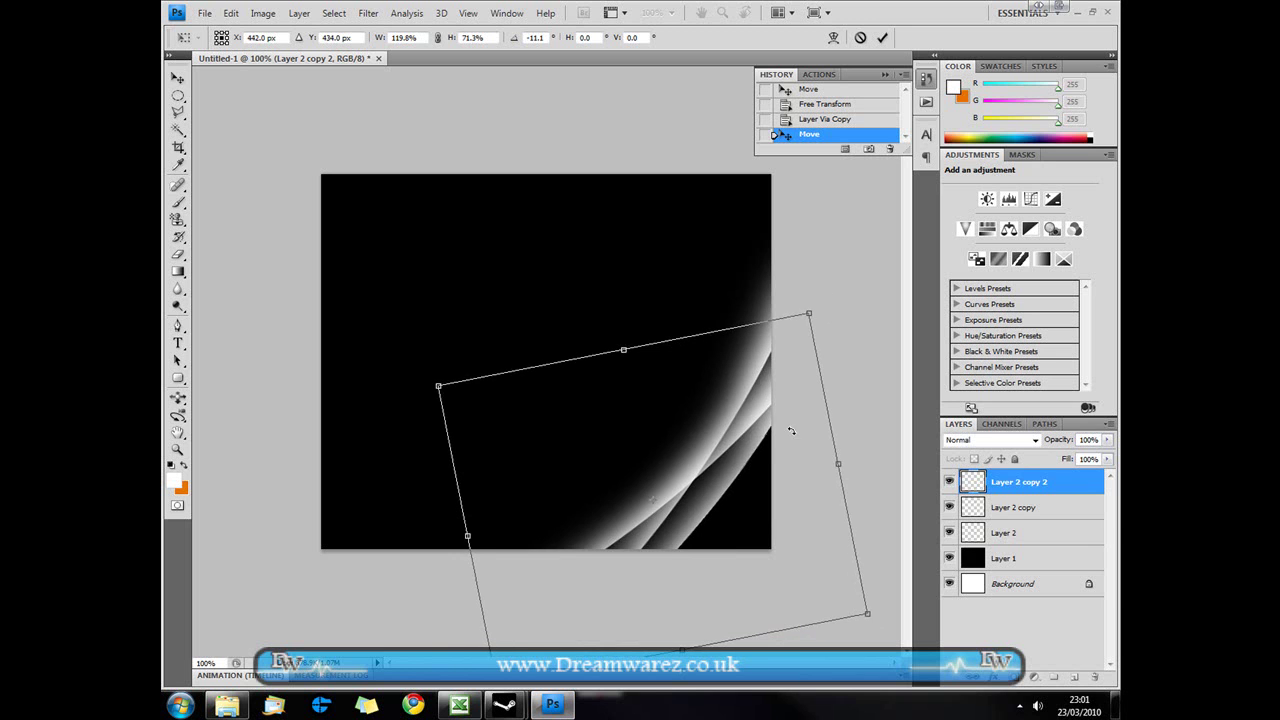
left_click_drag(749, 523, 766, 528)
mouse_move(820, 323)
left_mouse_down()
mouse_move(823, 287)
mouse_move(783, 275)
mouse_move(763, 250)
mouse_move(780, 211)
mouse_move(836, 220)
left_mouse_up()
key("Return")
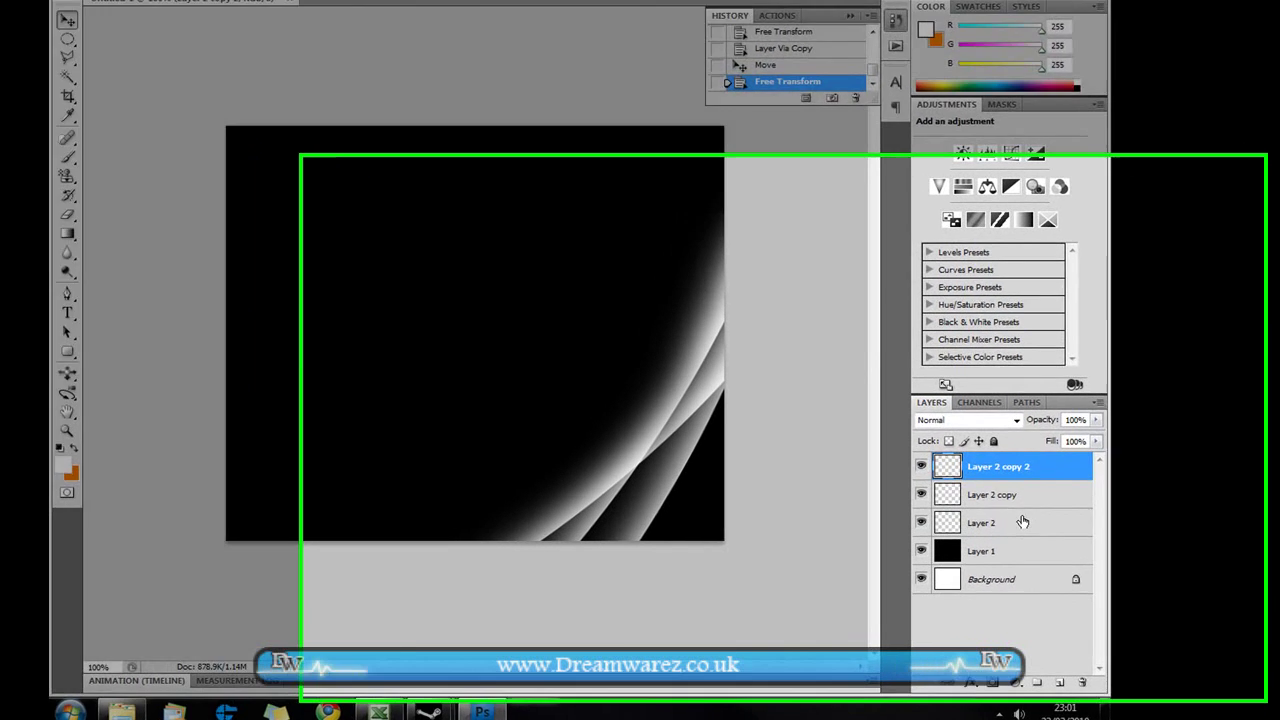
Step: Load the Layer 2 streak's selection and add a Color Balance adjustment layer
left_click(980, 537)
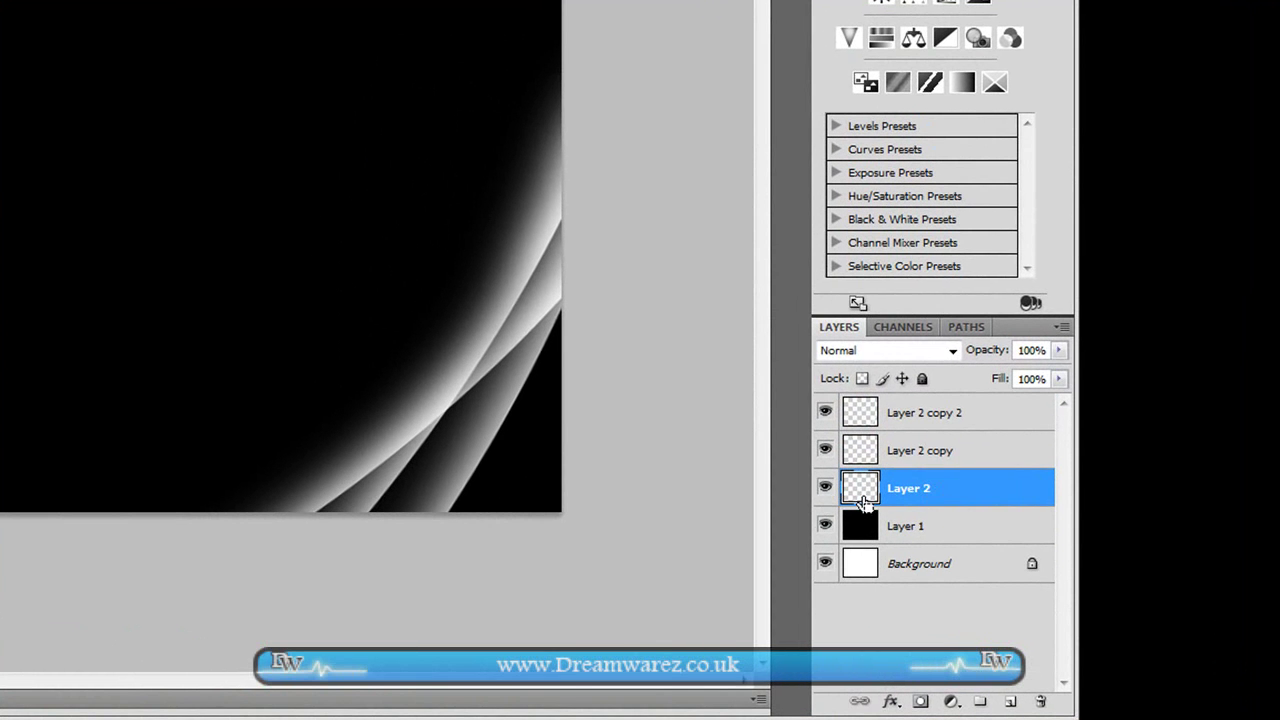
left_click(862, 500, "ctrl")
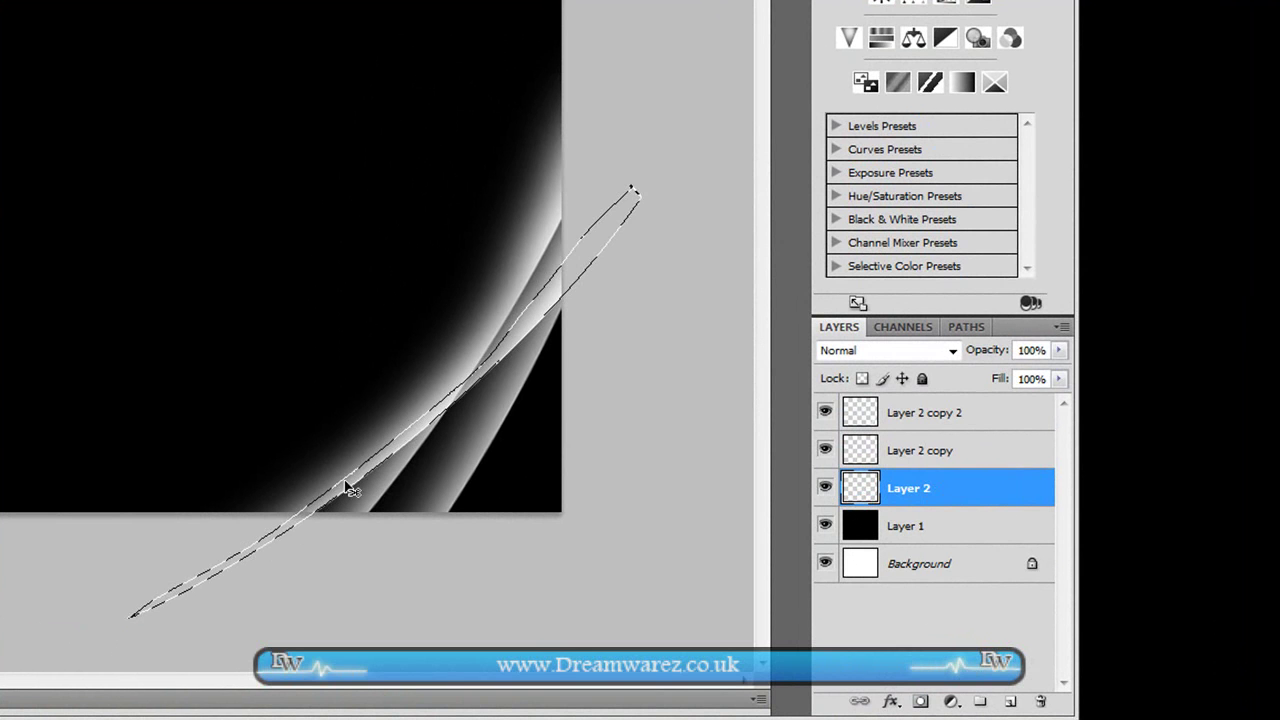
left_click(951, 703)
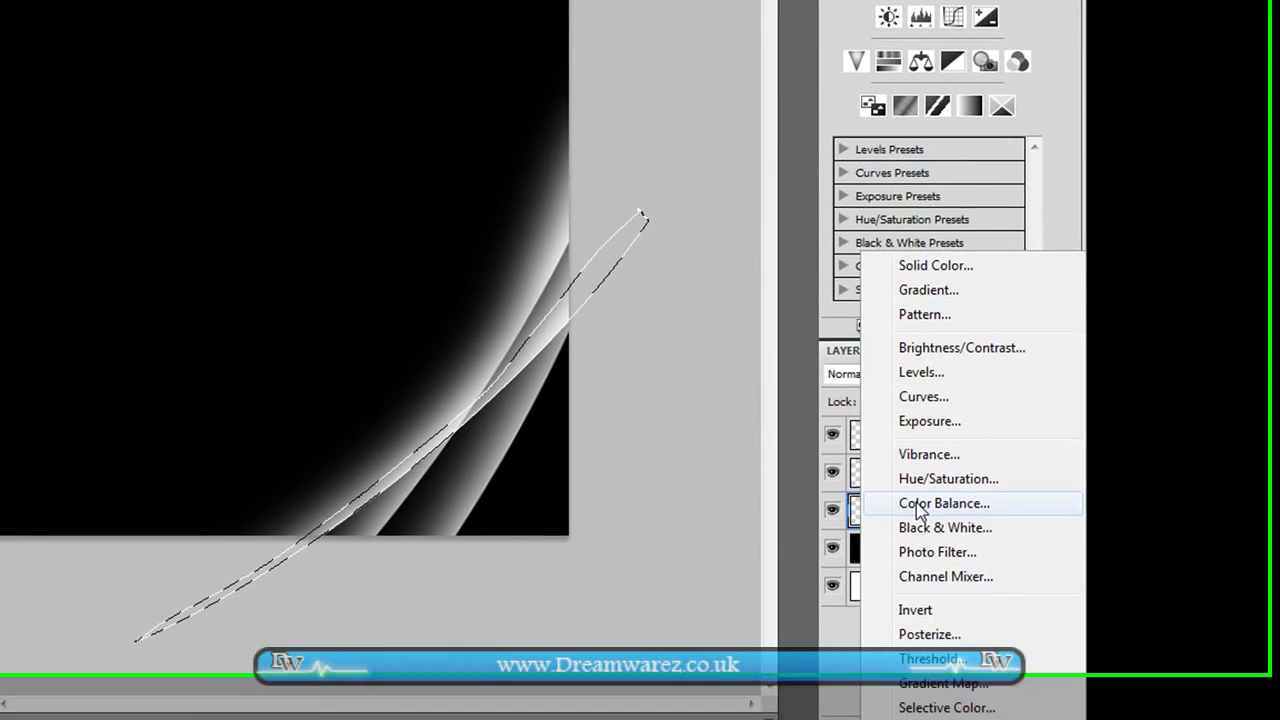
left_click(935, 480)
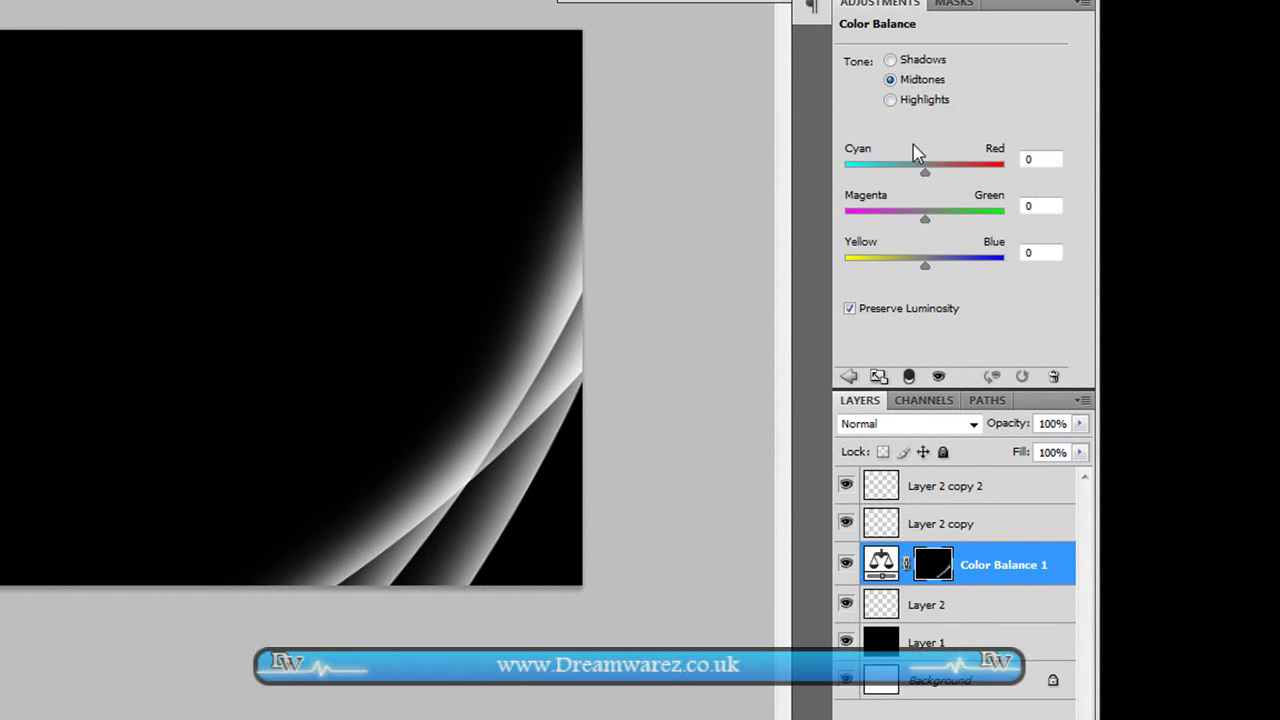
Step: Push Shadows toward red, Midtones slightly toward magenta and Highlights toward red
left_click(890, 60)
left_click_drag(925, 171, 985, 177)
left_click(891, 79)
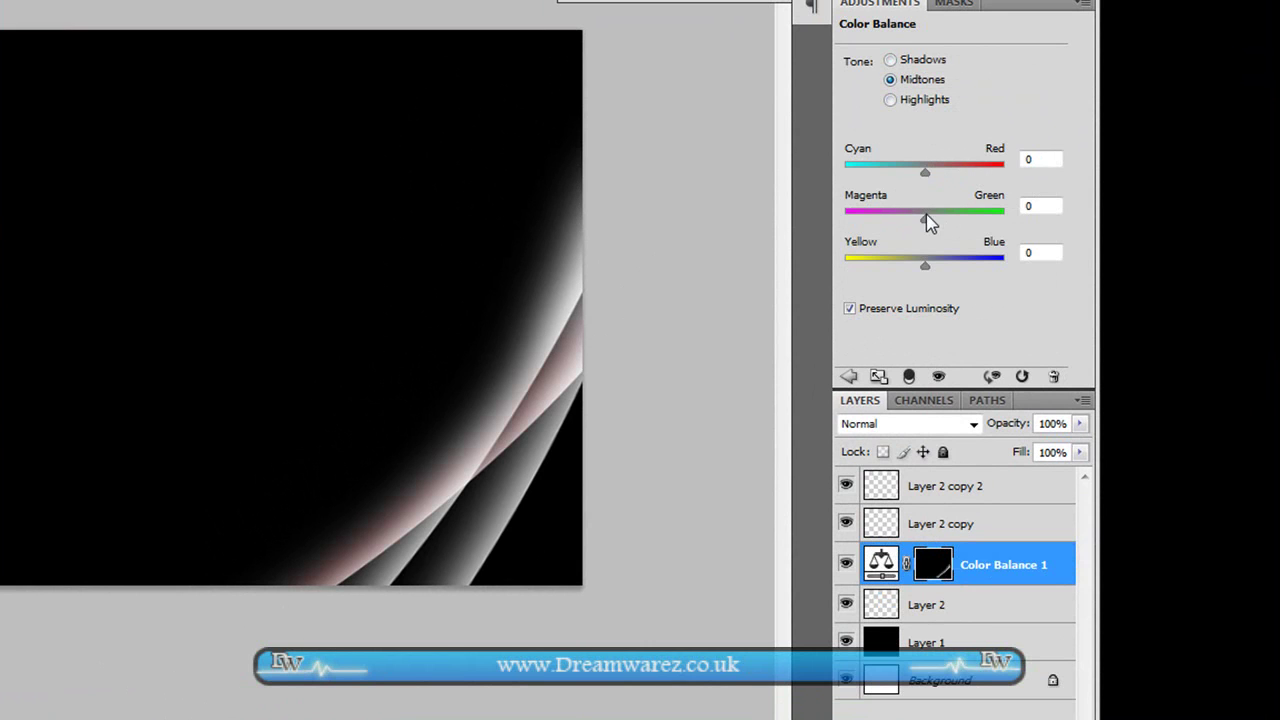
left_click_drag(918, 225, 899, 225)
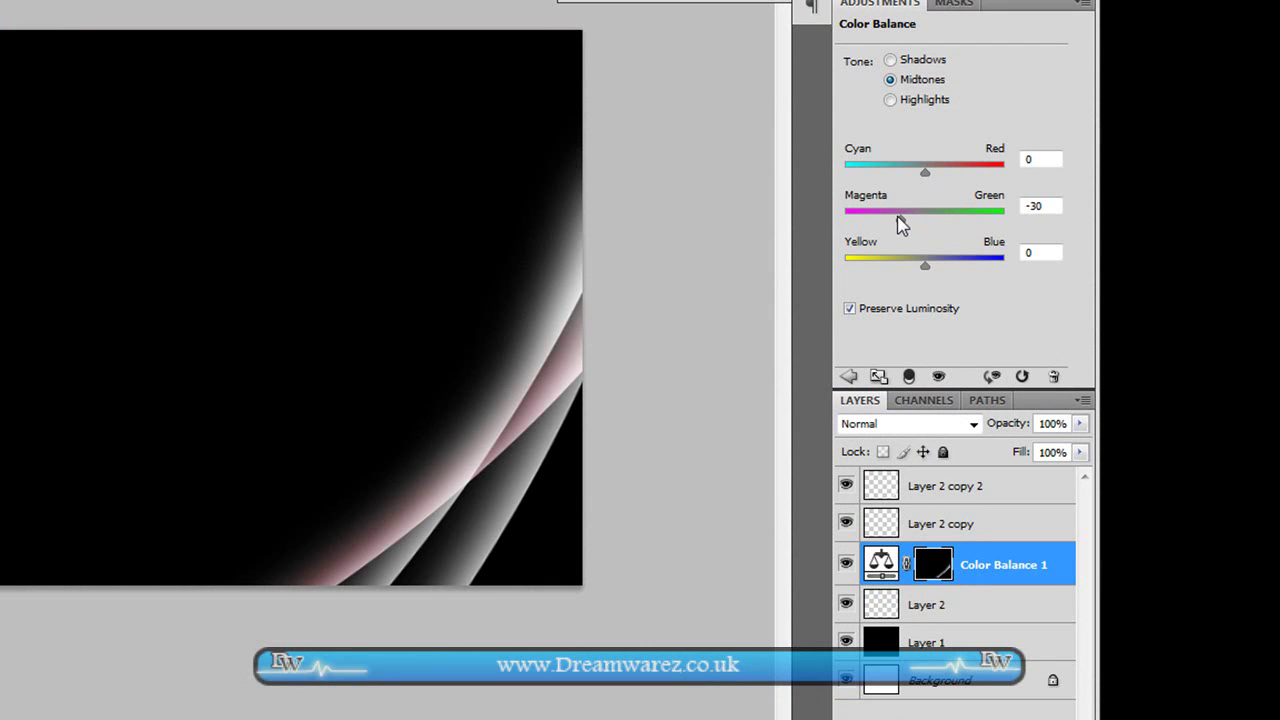
left_click(890, 99)
left_click_drag(925, 172, 984, 173)
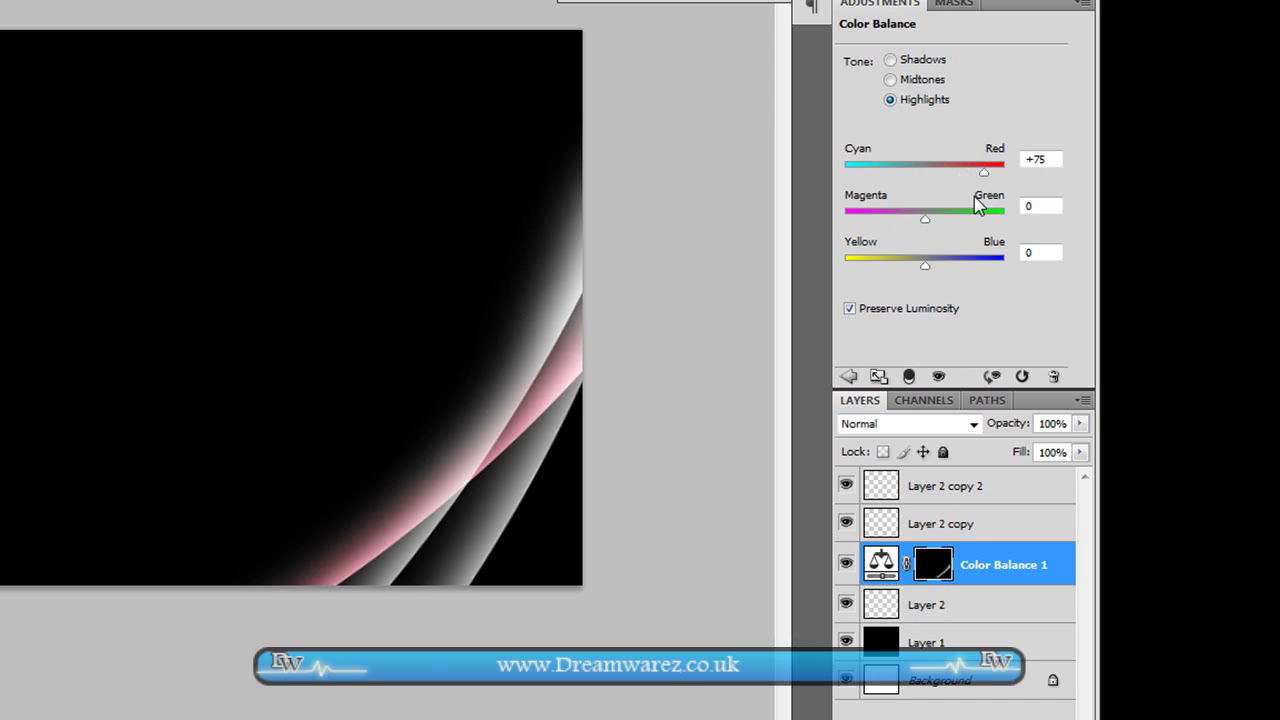
left_click(980, 520)
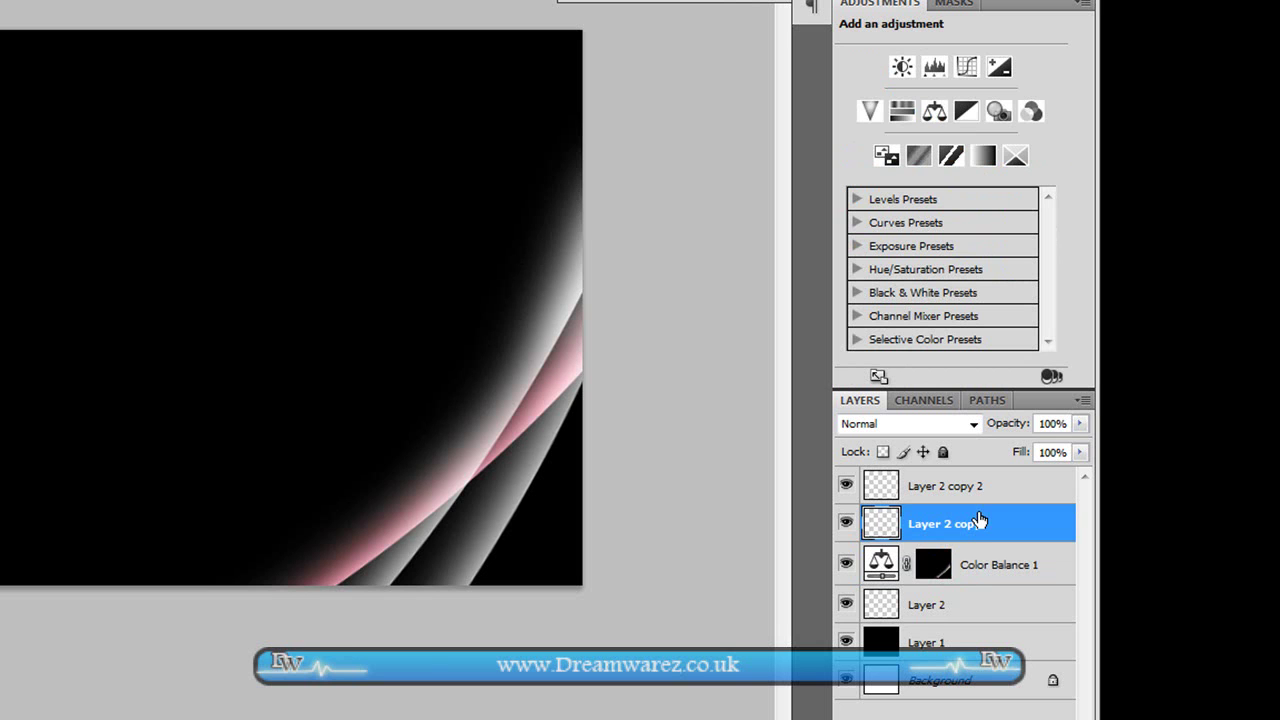
Step: Load the Layer 2 copy selection and add Color Balance 2, pushing Midtones, Shadows and Highlights toward green
left_click(888, 531, "ctrl")
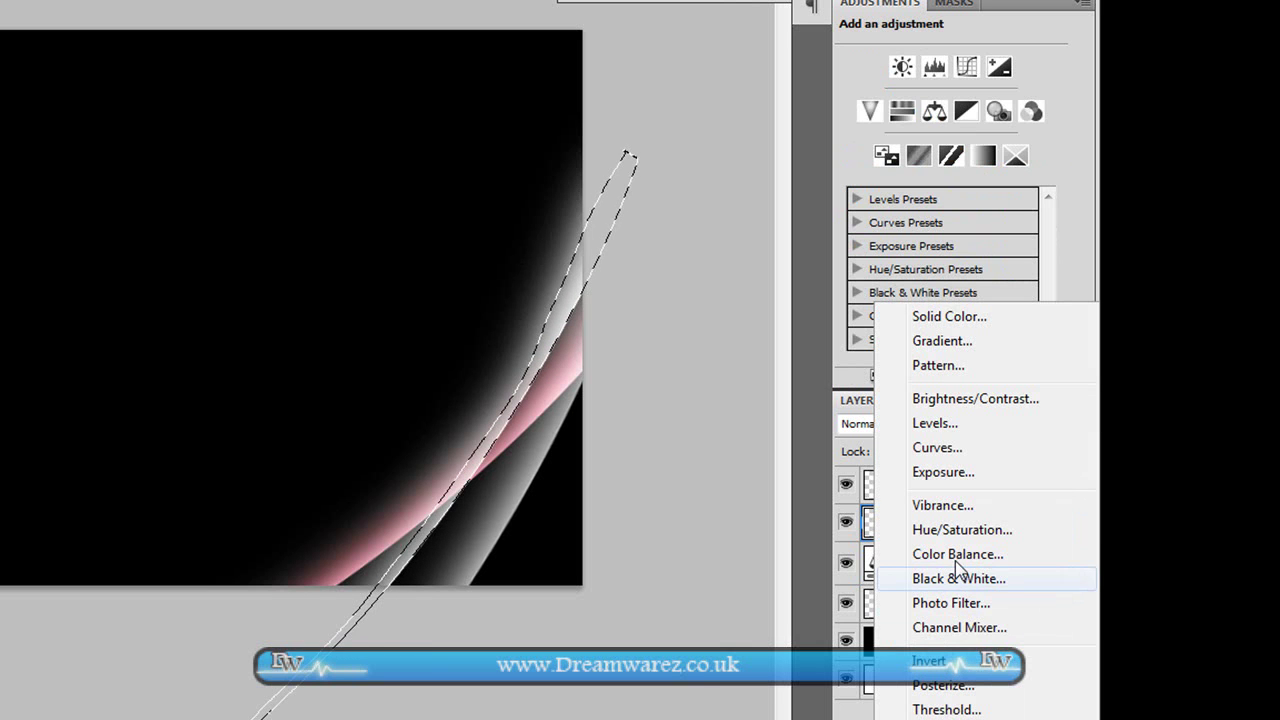
left_click(957, 551)
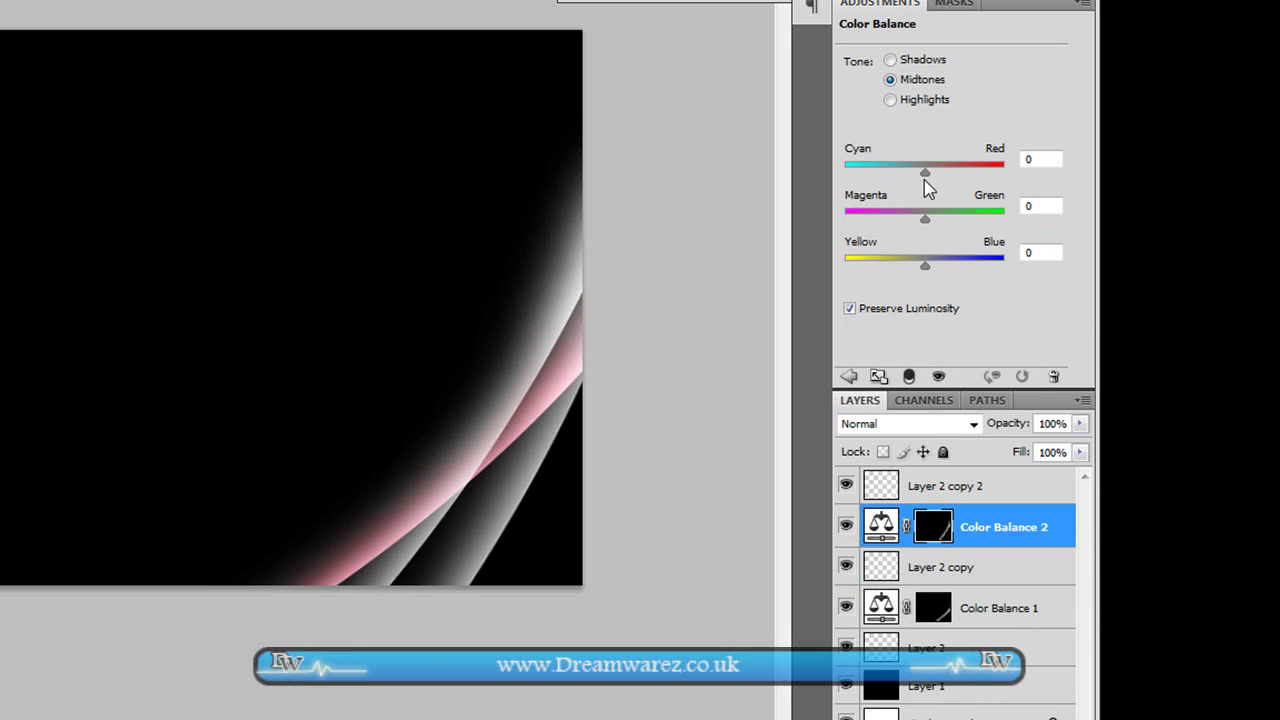
left_click_drag(966, 222, 979, 221)
left_click(890, 60)
left_click_drag(922, 220, 980, 220)
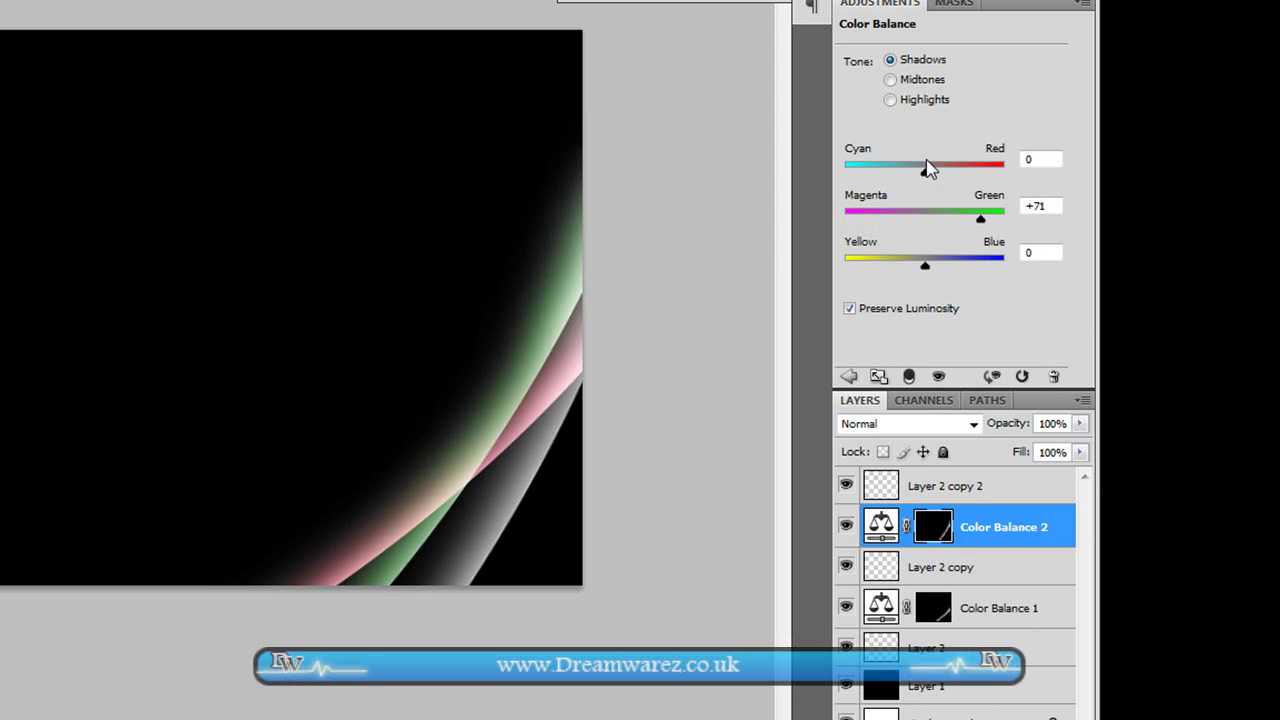
left_click_drag(925, 172, 931, 172)
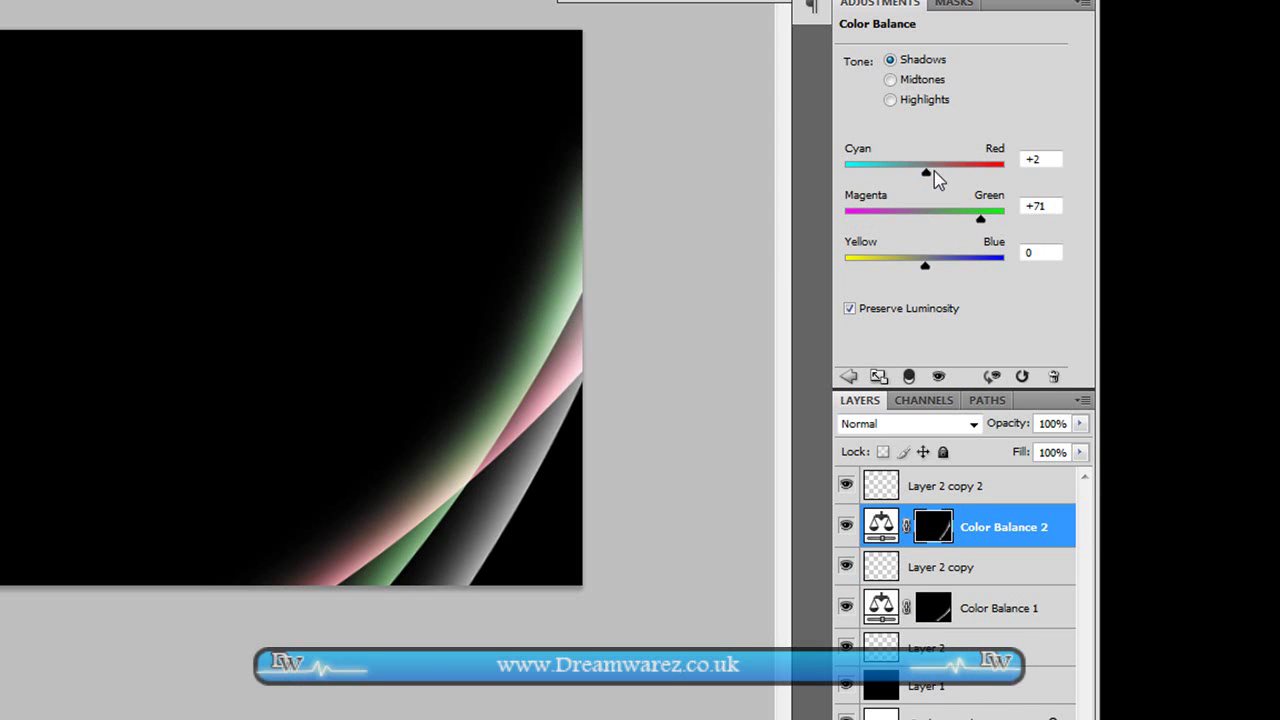
left_click(890, 100)
mouse_move(924, 220)
left_mouse_down()
mouse_move(896, 220)
mouse_move(1013, 217)
left_mouse_up()
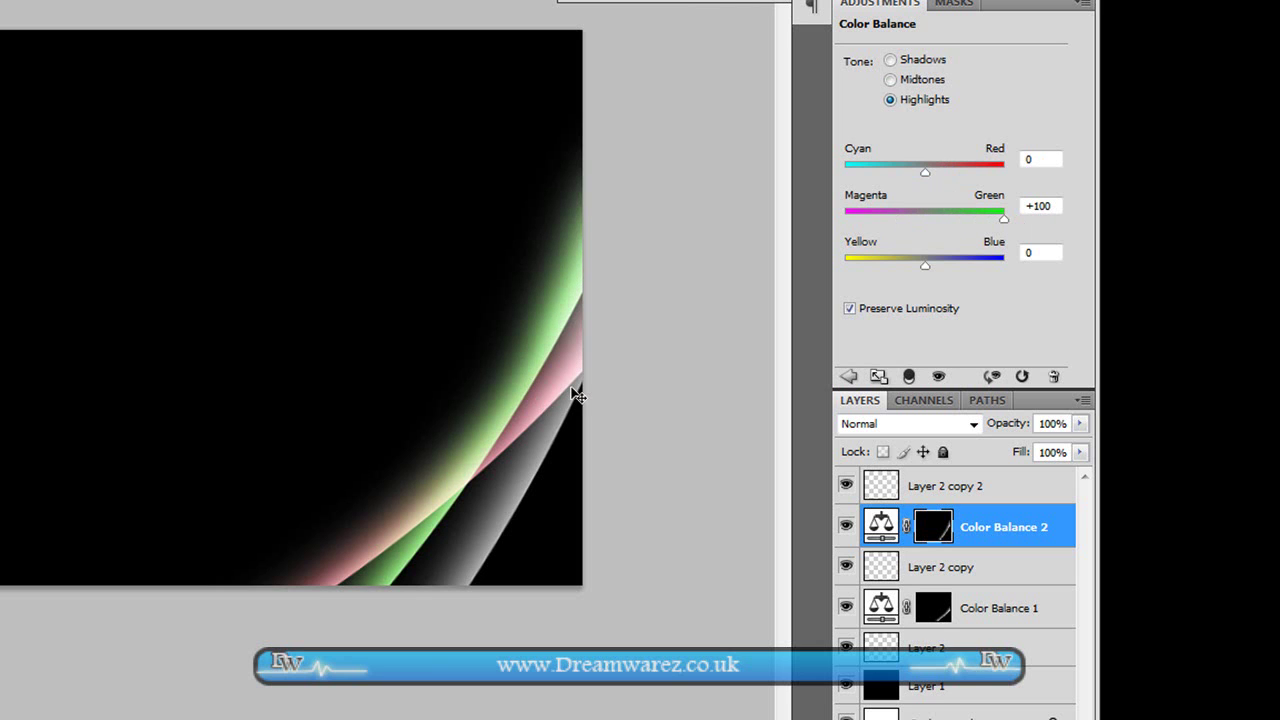
Step: Load the Layer 2 copy 2 selection, add Color Balance 3, and push Highlights fully toward green
left_click(938, 497)
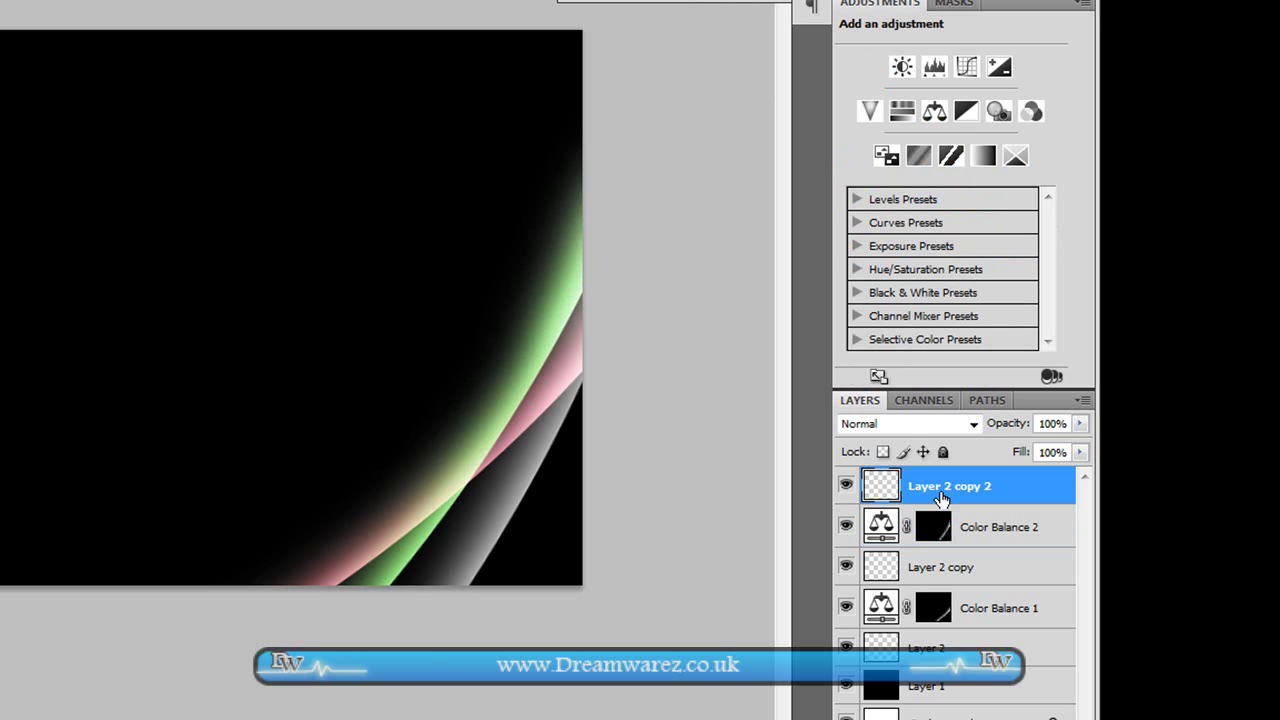
left_click(895, 497, "ctrl")
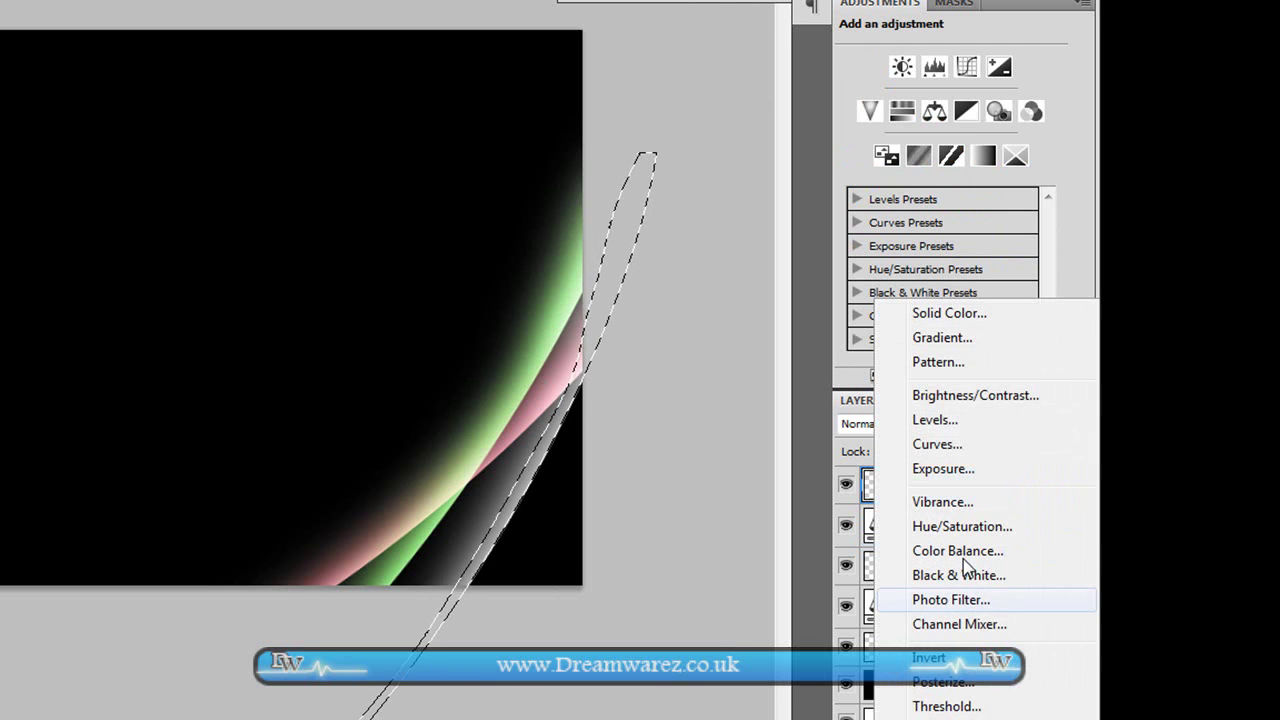
left_click(915, 549)
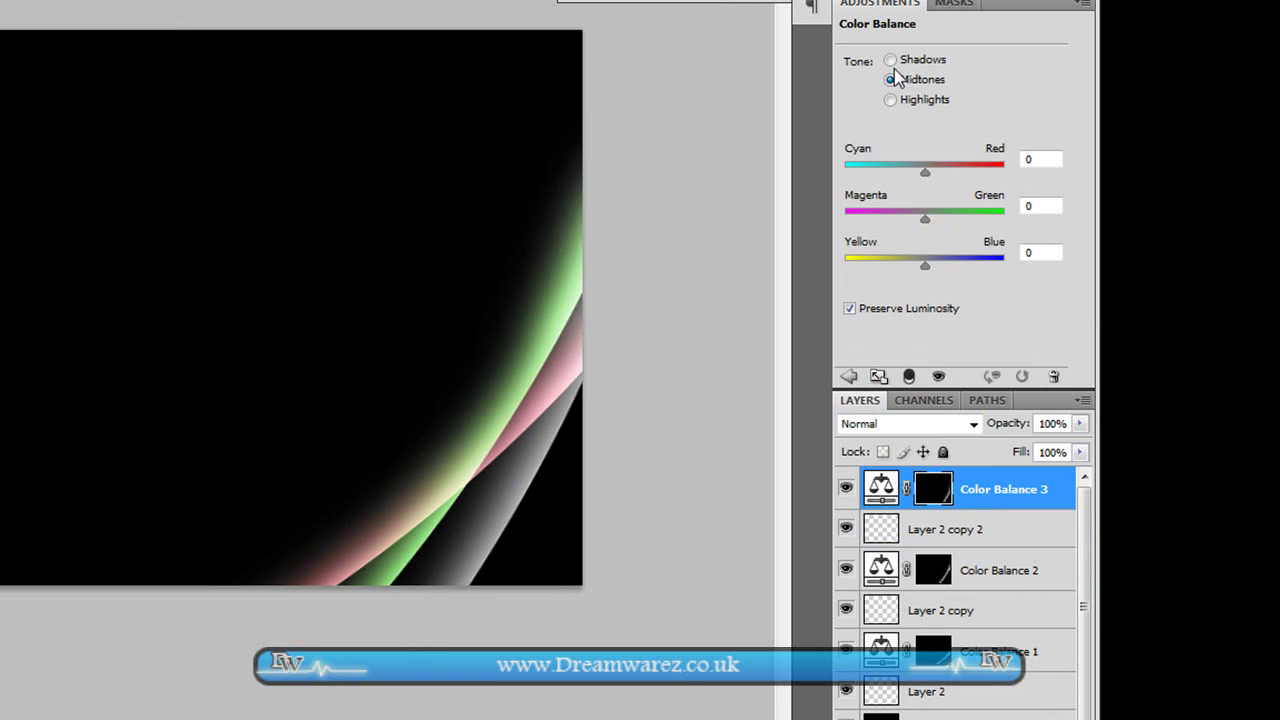
mouse_move(925, 172)
left_mouse_down()
mouse_move(994, 172)
mouse_move(869, 172)
left_mouse_up()
left_click(890, 80)
left_click(890, 100)
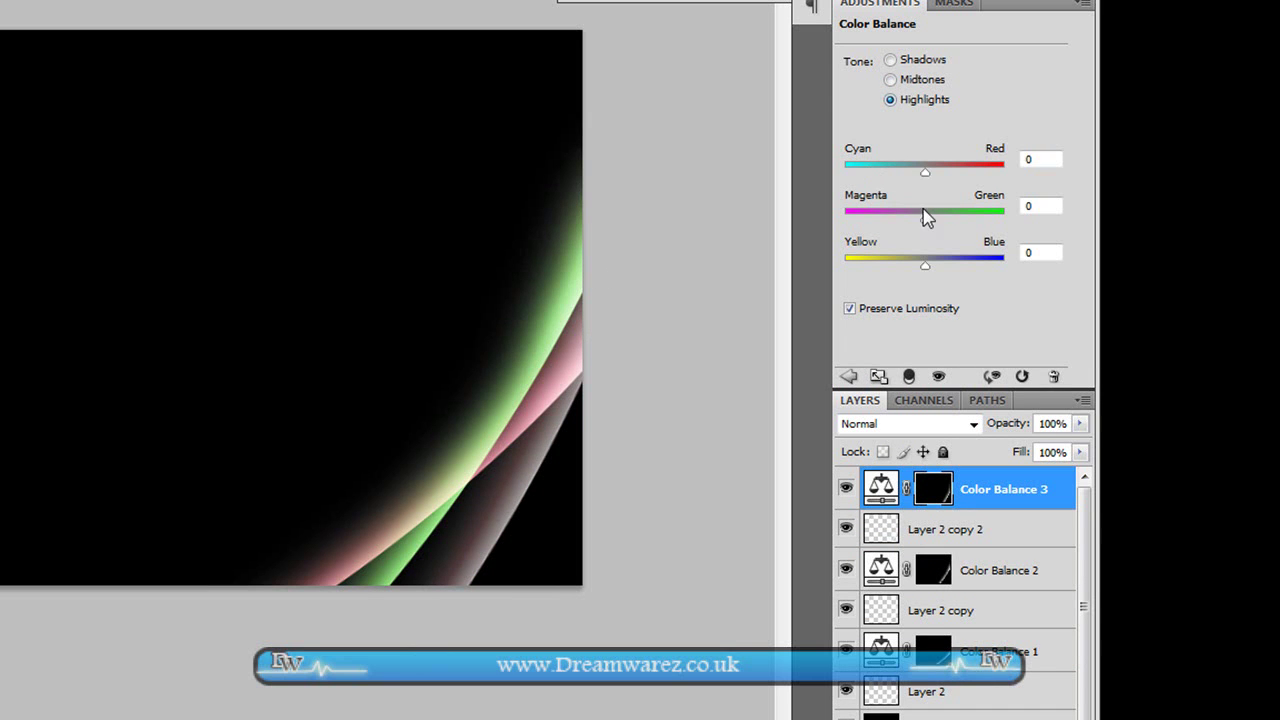
left_click_drag(925, 218, 1052, 228)
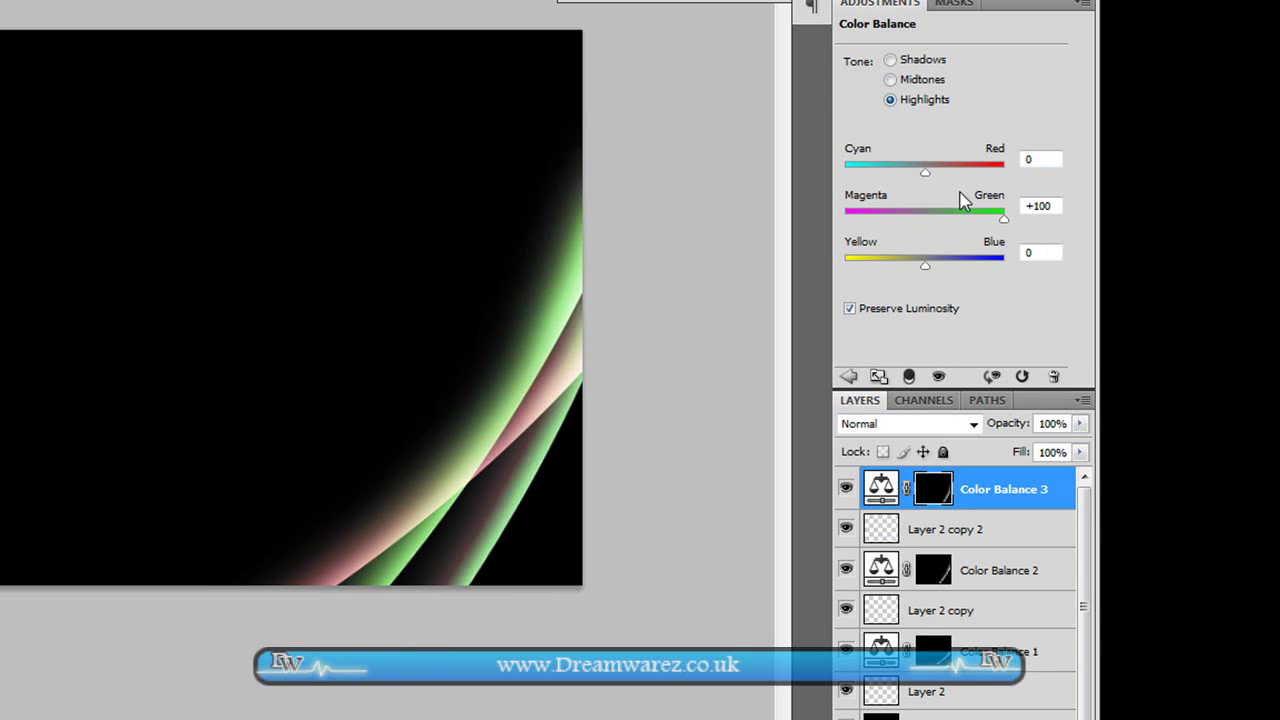
Step: Shift Midtones and Shadows toward yellow, reduce shadow red, and fine-tune the Highlights' yellow-green balance
left_click(893, 79)
left_click_drag(925, 266, 842, 268)
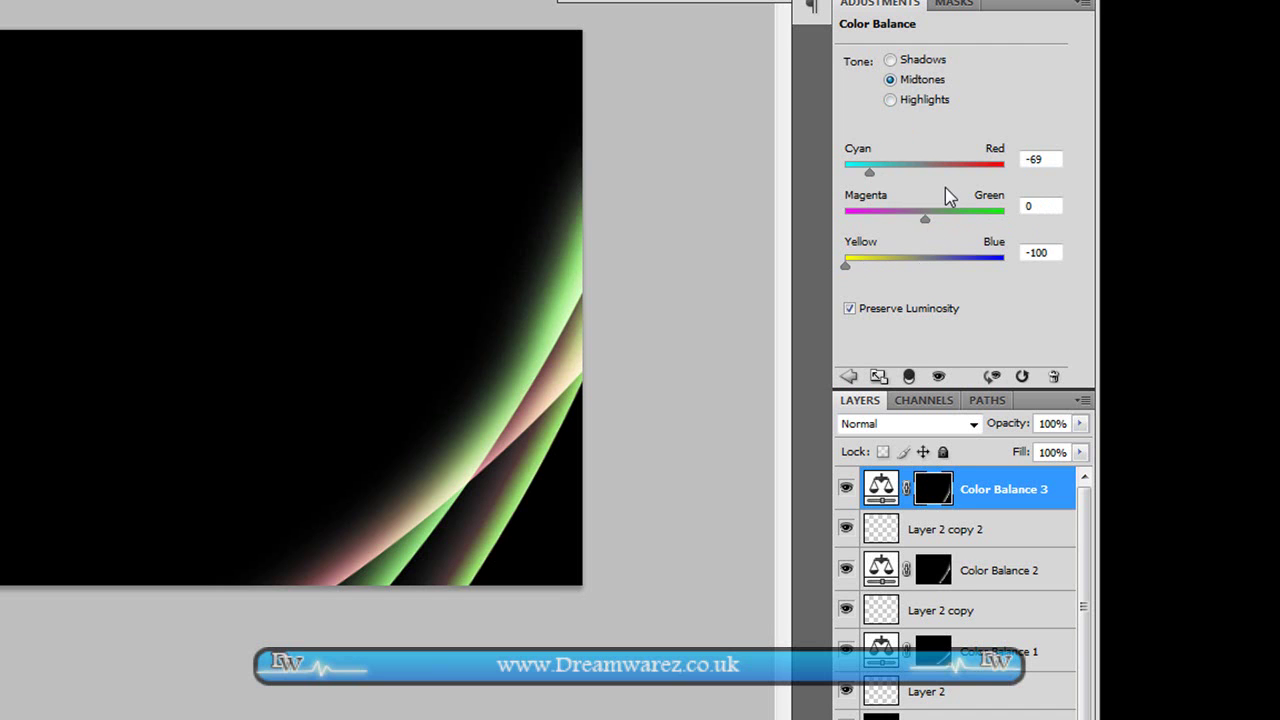
left_click(890, 100)
mouse_move(932, 263)
left_mouse_down()
mouse_move(817, 284)
mouse_move(877, 274)
left_mouse_up()
left_click_drag(1004, 218, 927, 230)
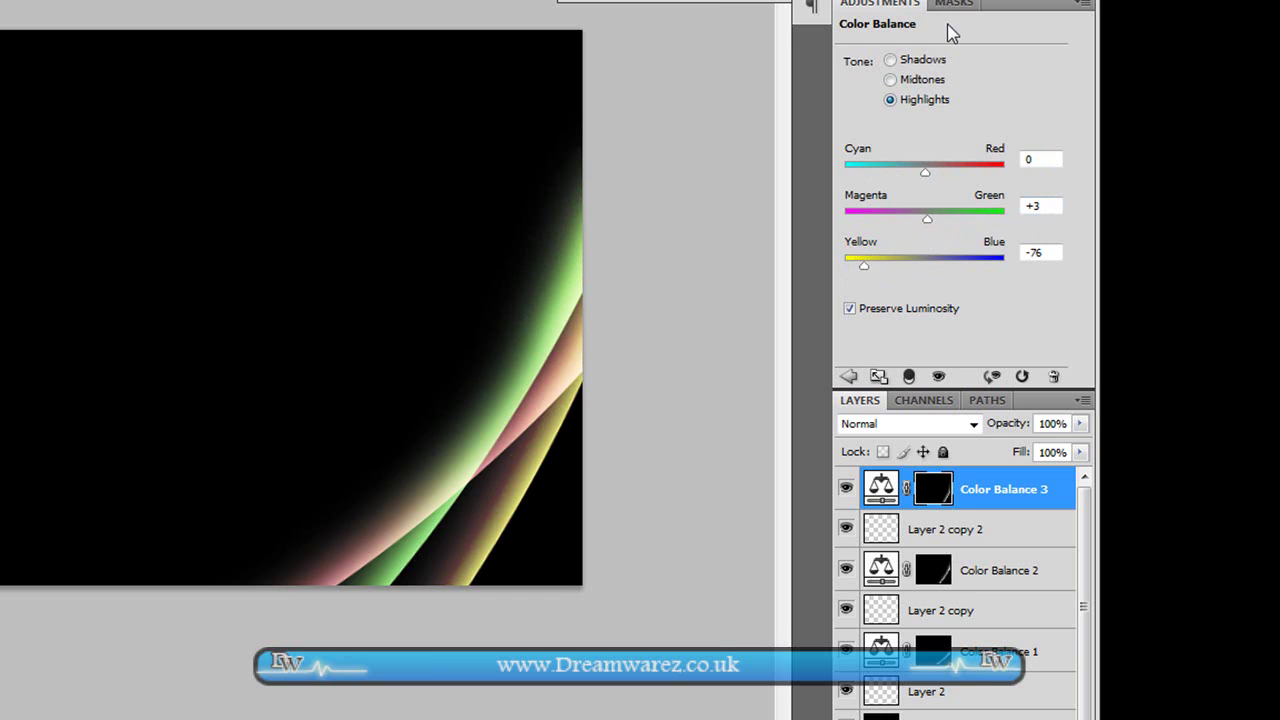
left_click(890, 60)
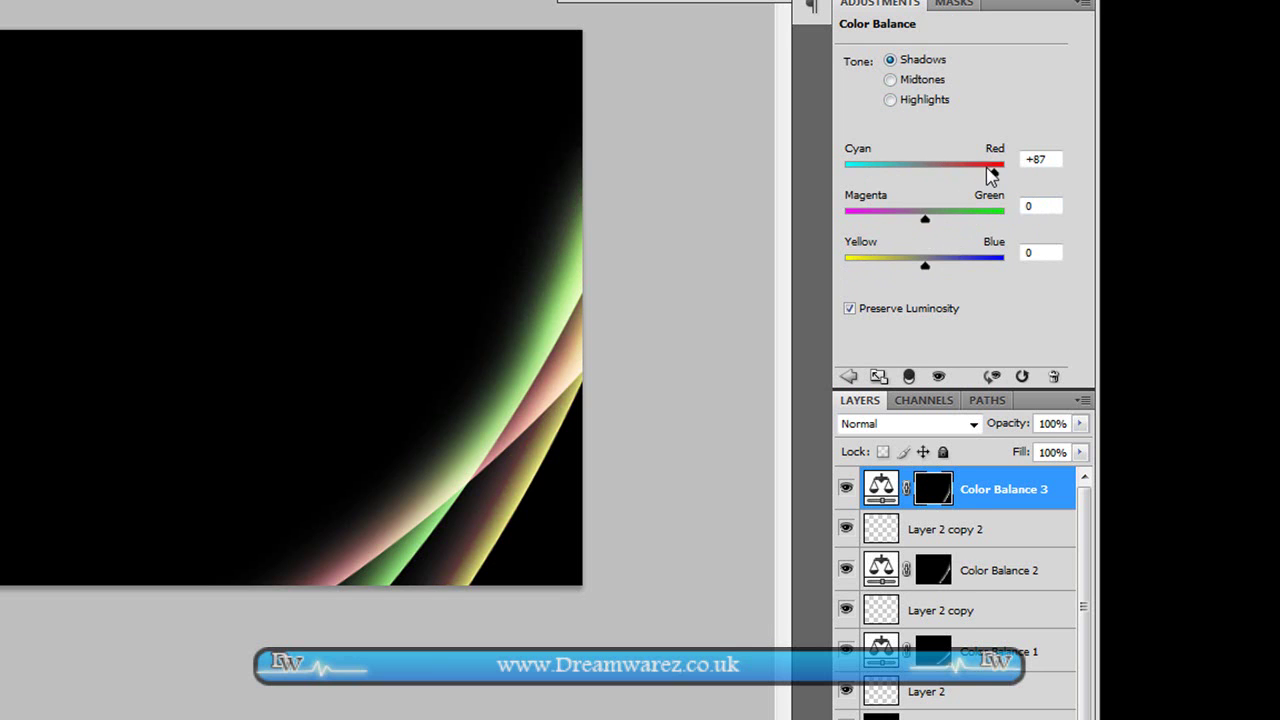
left_click_drag(993, 172, 935, 172)
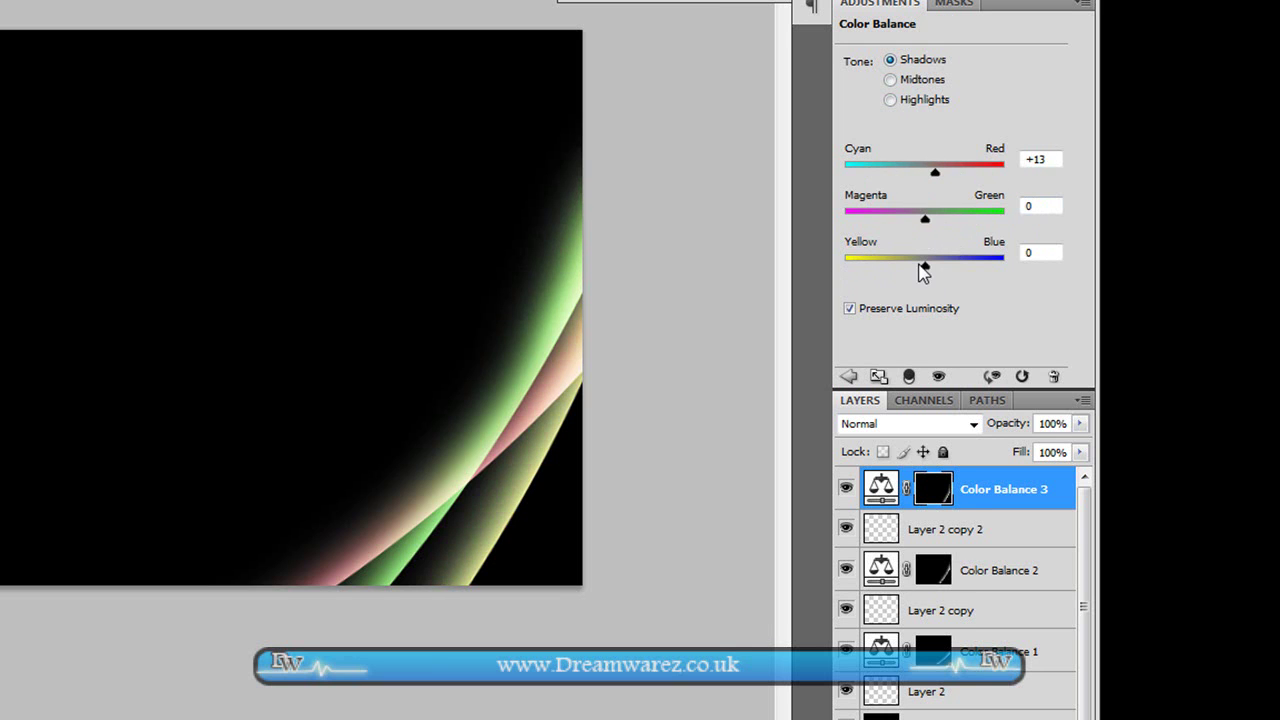
left_click_drag(922, 266, 893, 268)
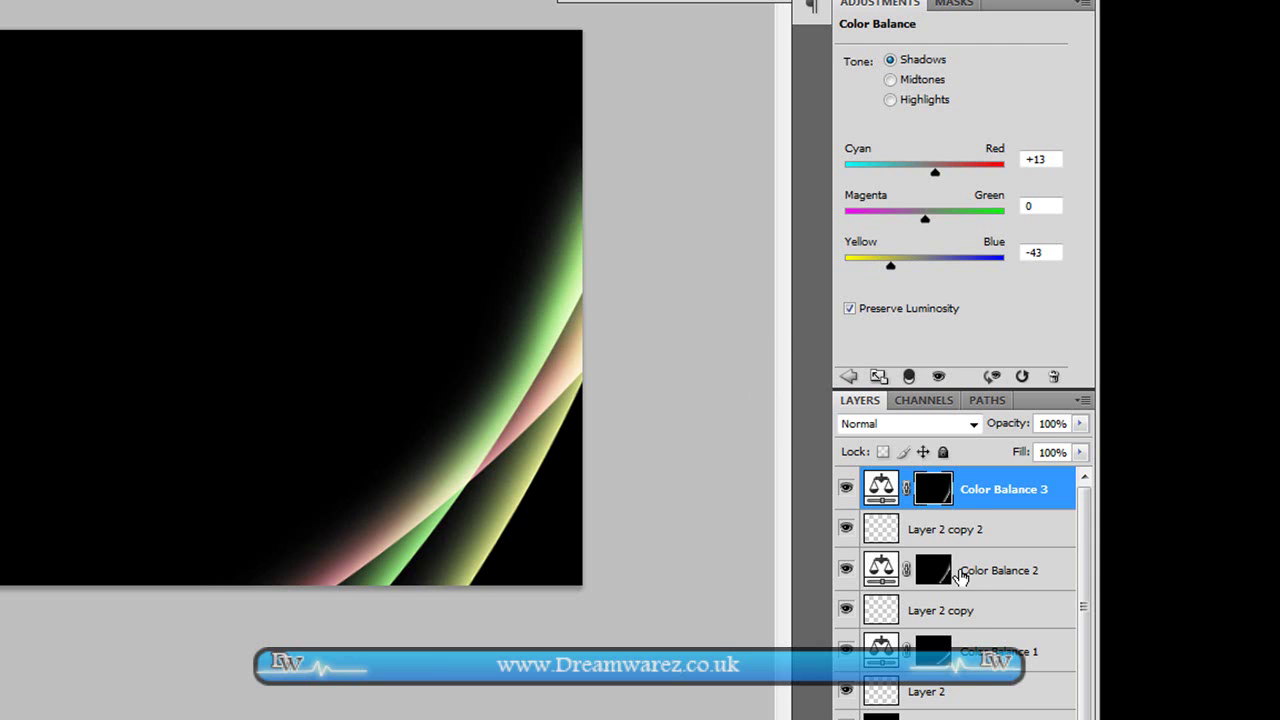
left_click(1037, 563)
left_click(1017, 531)
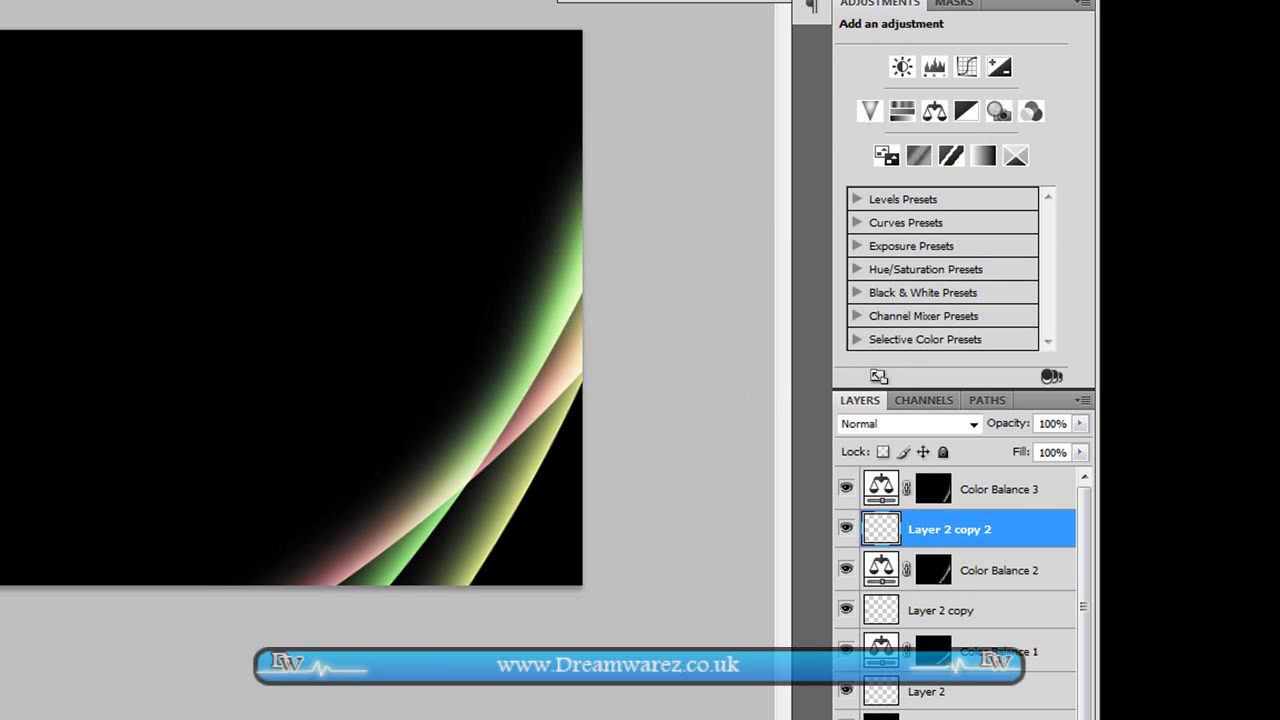